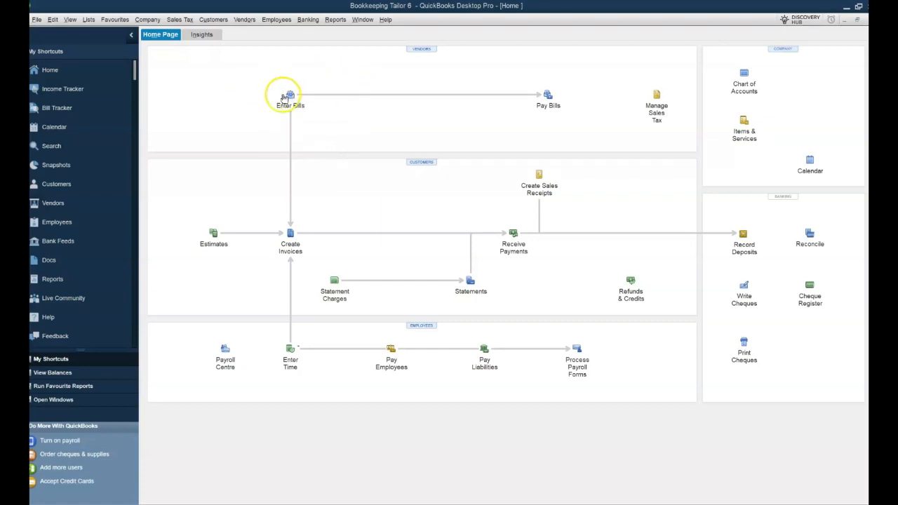
Step: Look over the Home page, Income Tracker and Customer Center, then return Home
click(86, 72)
click(90, 87)
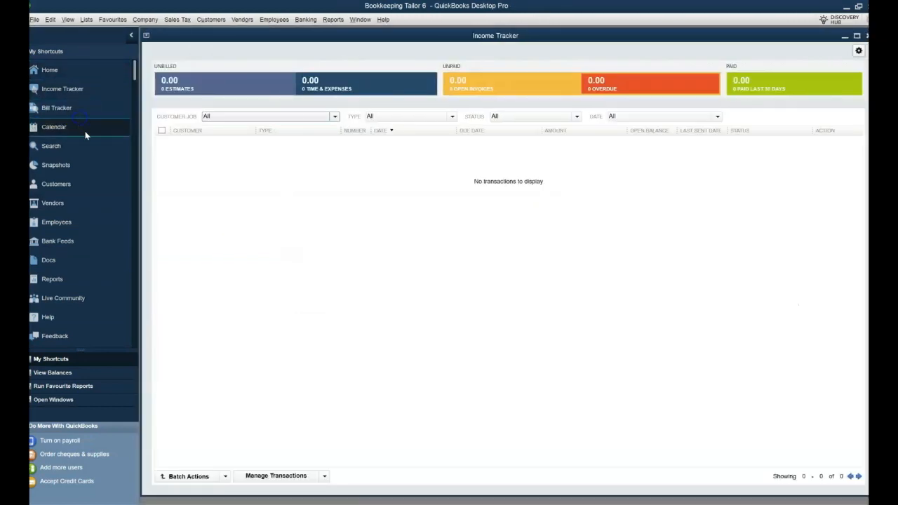
click(87, 184)
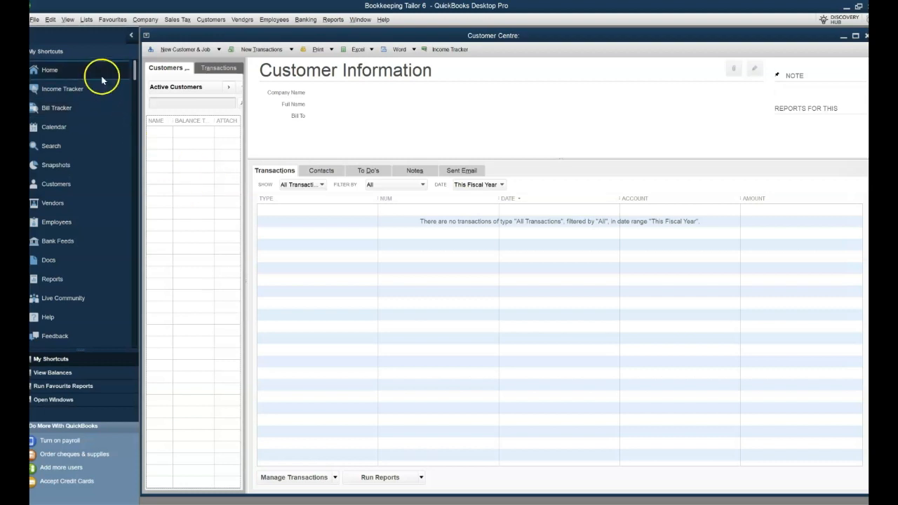
click(49, 70)
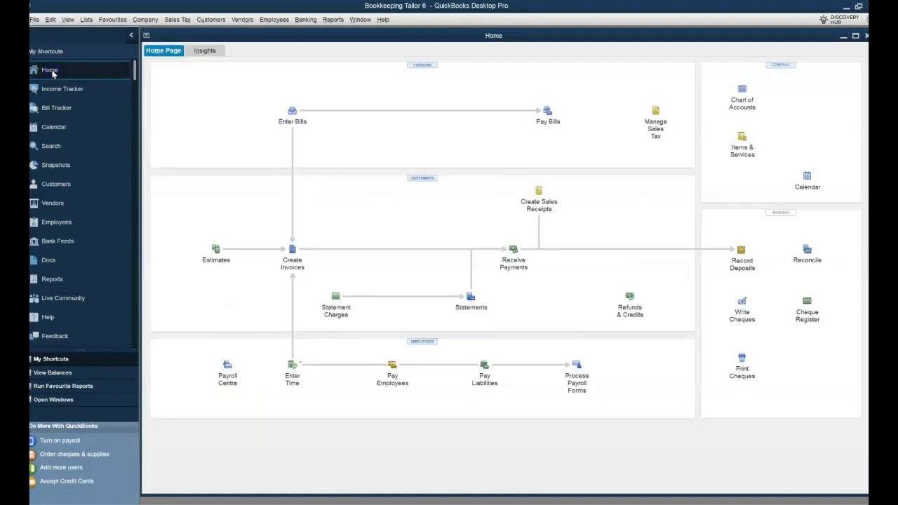
Step: Start a new invoice and maximize the Create Invoices window
click(296, 266)
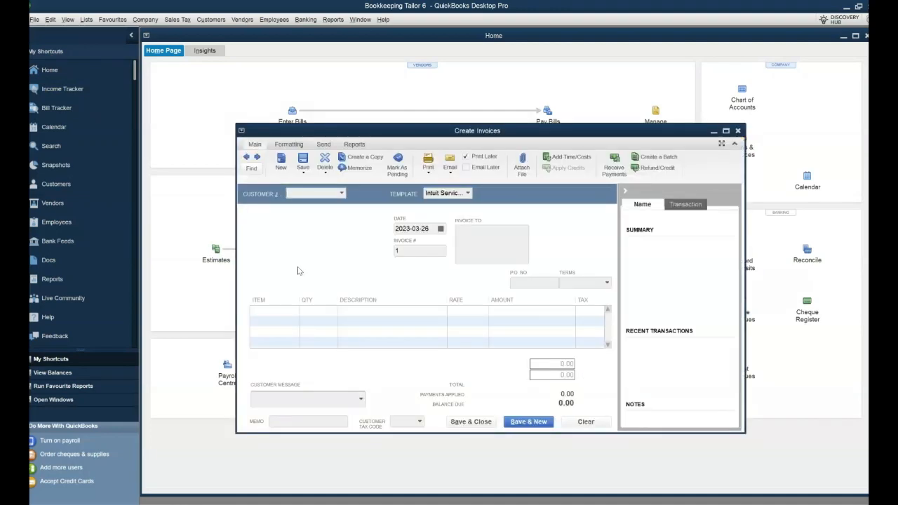
mouse_move(727, 132)
click(727, 132)
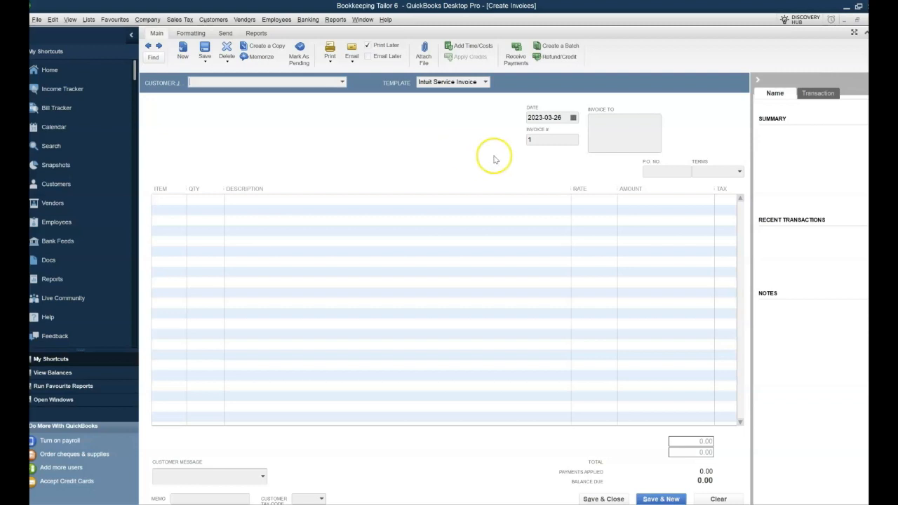
Step: Preview the Packing Slip, Product, Professional and Service Invoice templates in Manage Templates
click(196, 35)
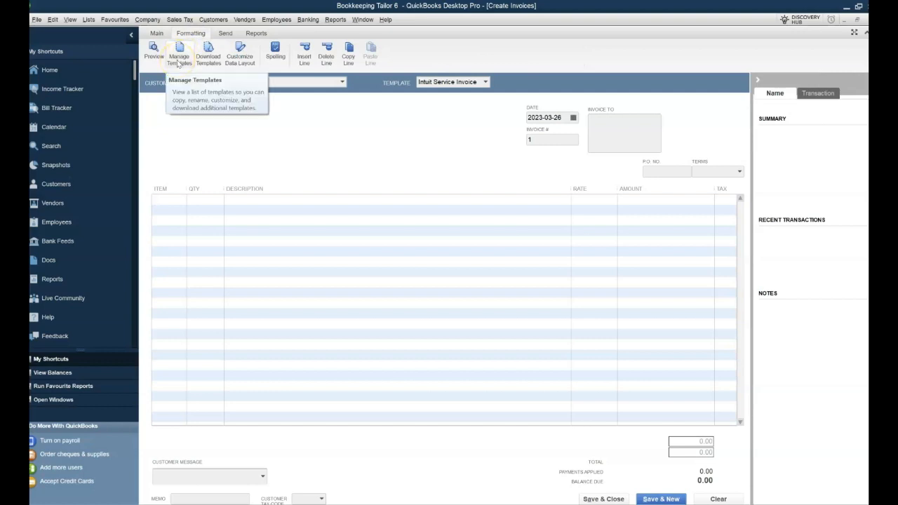
click(179, 59)
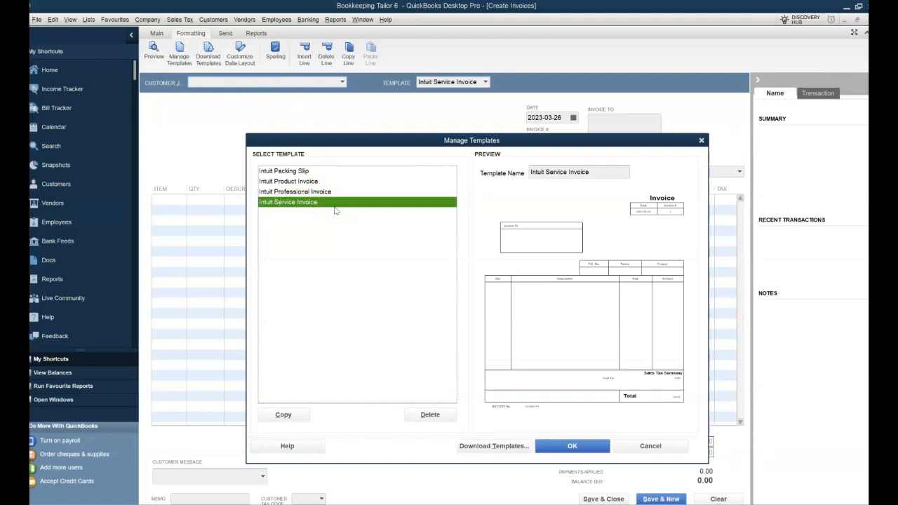
click(327, 172)
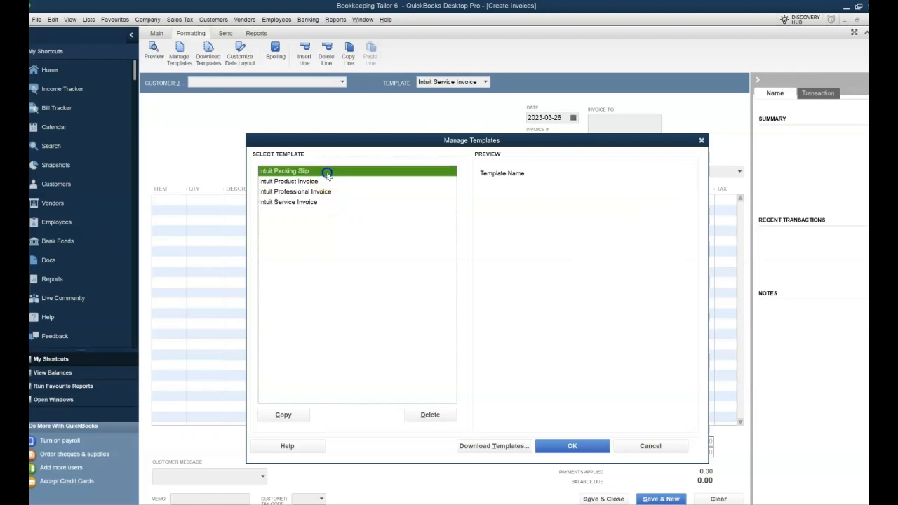
click(327, 181)
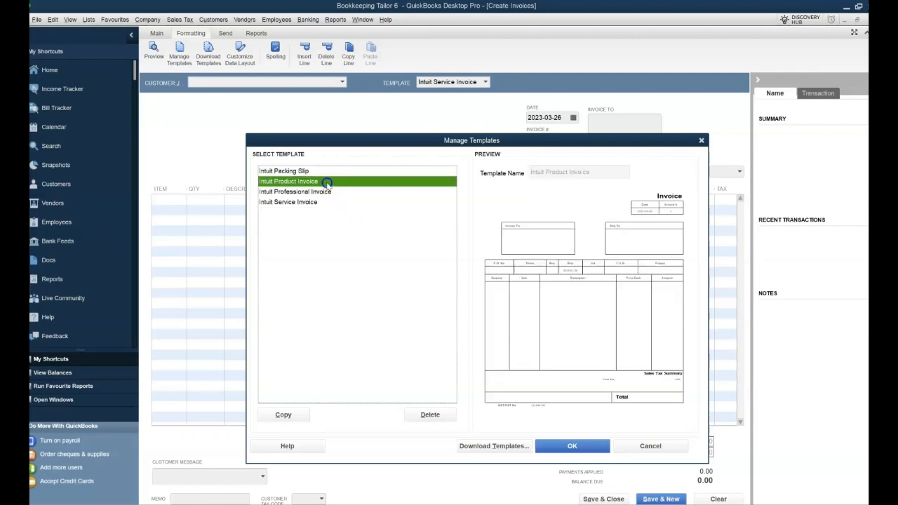
click(349, 192)
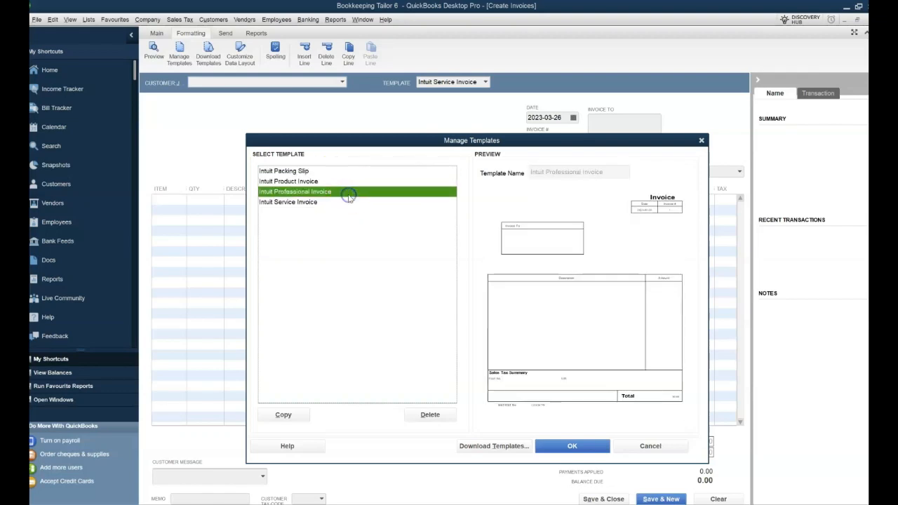
click(341, 203)
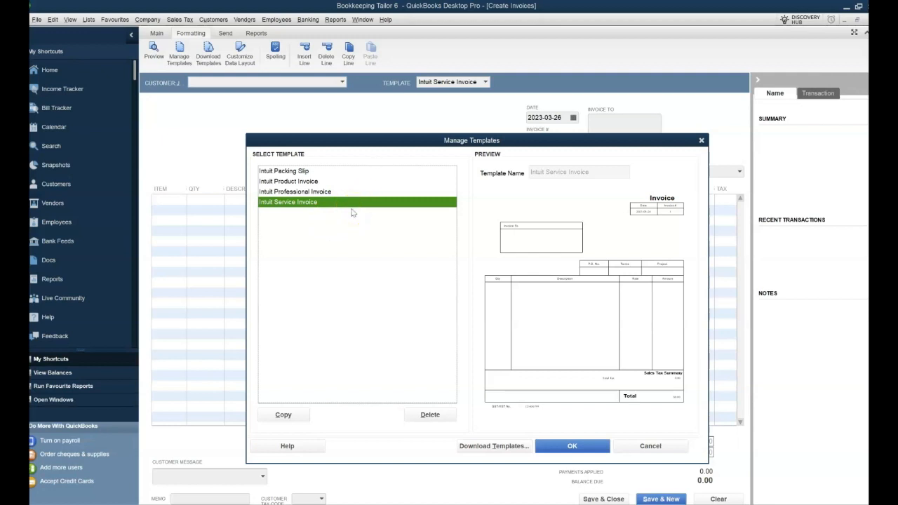
Step: Duplicate the Intuit Service Invoice template and rename the copy 'BKTailor Serv Inv 1'
click(284, 415)
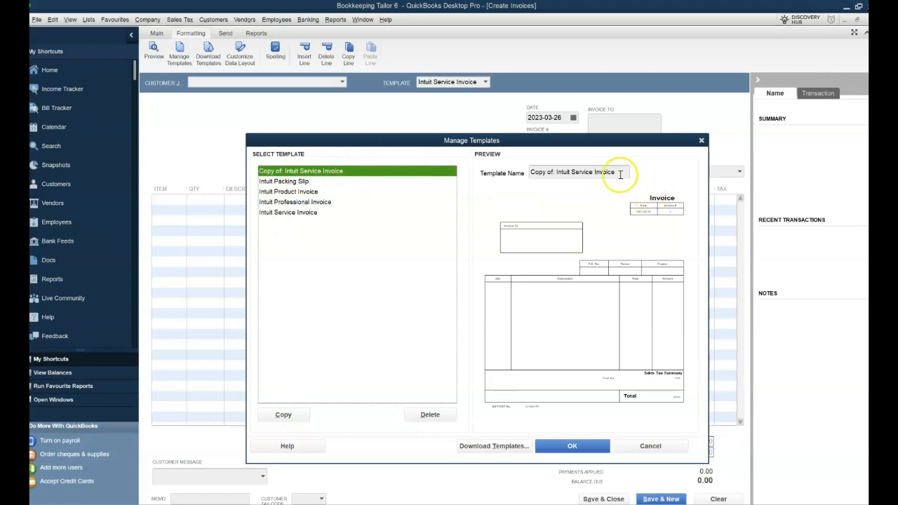
drag(620, 175, 528, 174)
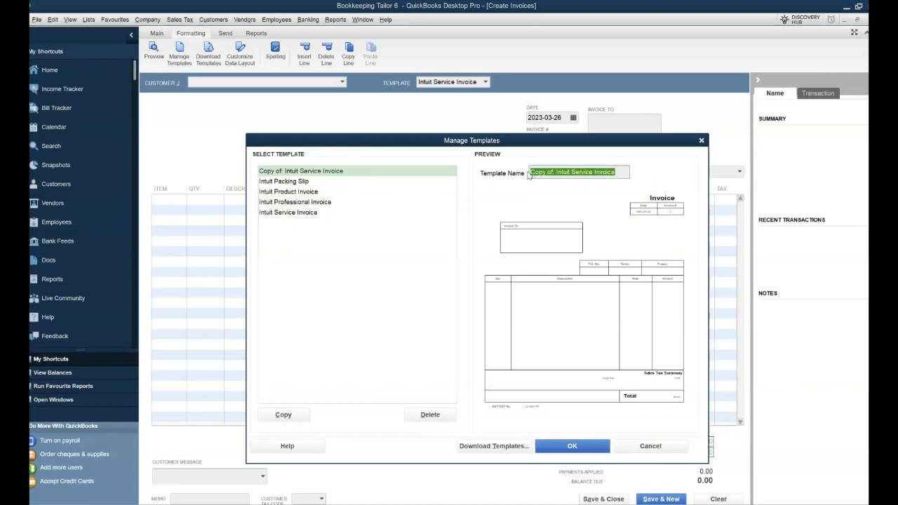
text(BKT)
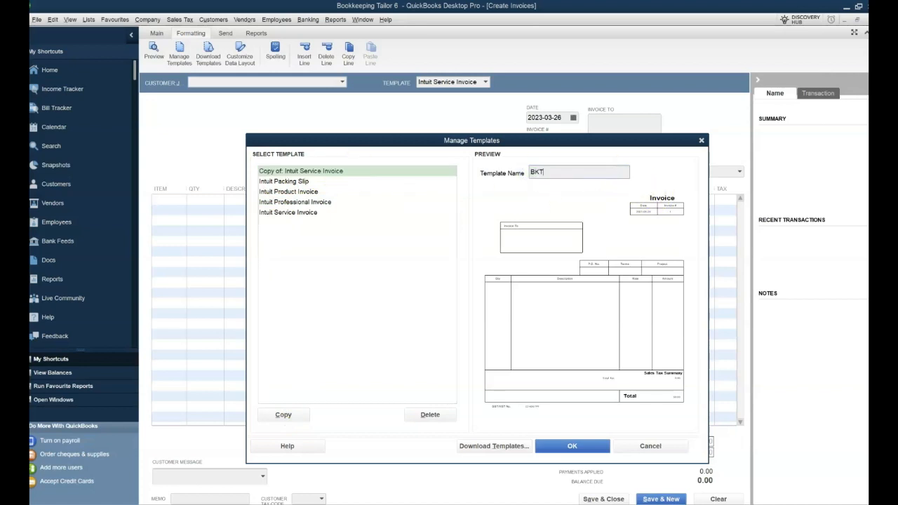
text(ailor Serv Inv 1)
Step: Use 'RKB LOGO wo text & border 50%' from the Revised fro Fiverr folder as the template logo
click(582, 447)
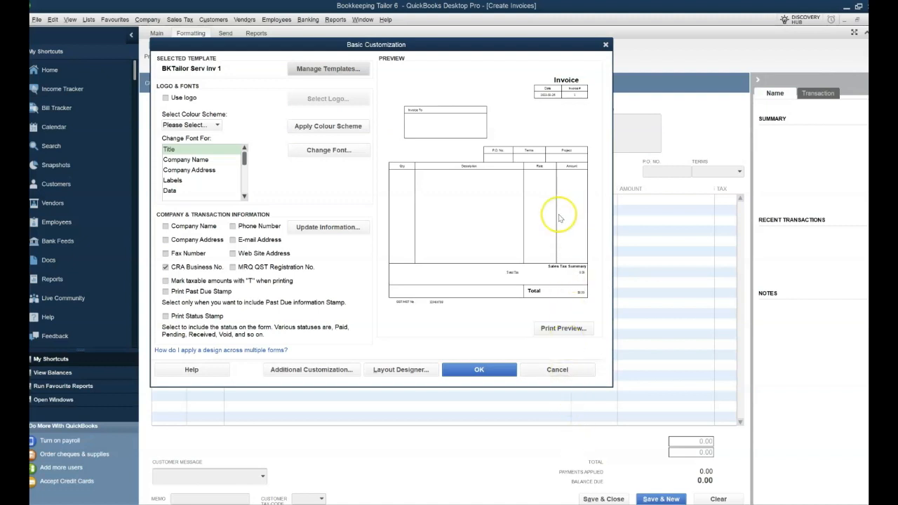
click(166, 98)
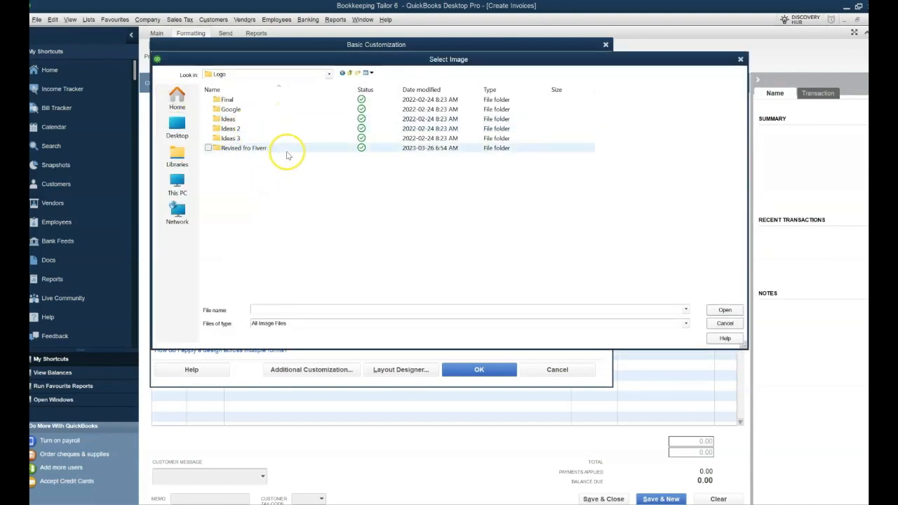
double_click(286, 151)
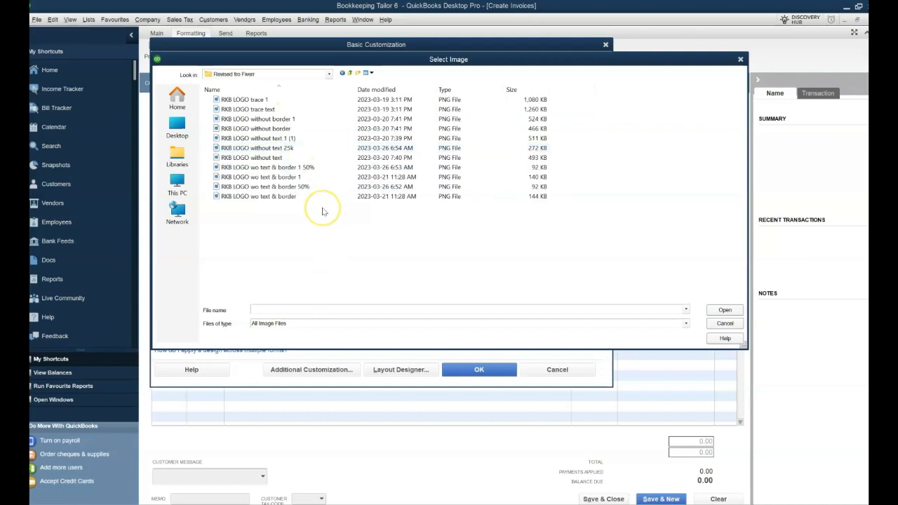
click(298, 186)
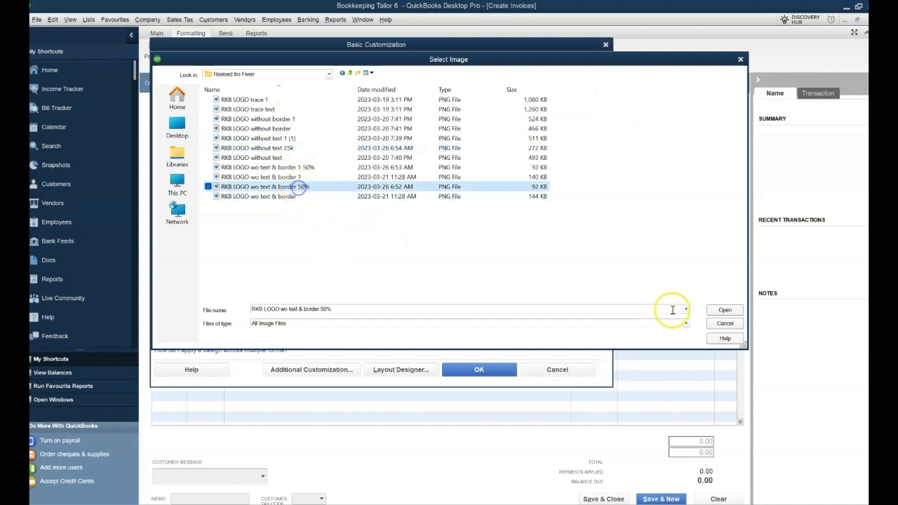
click(724, 309)
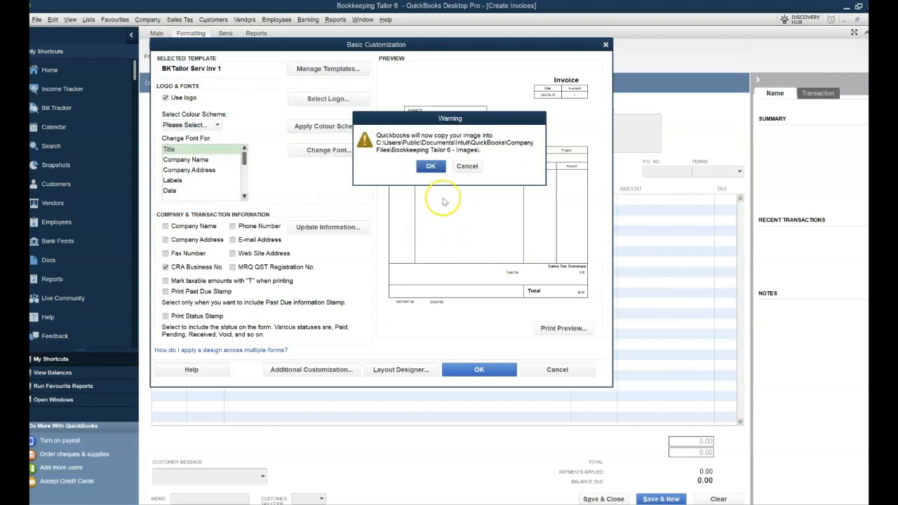
click(431, 166)
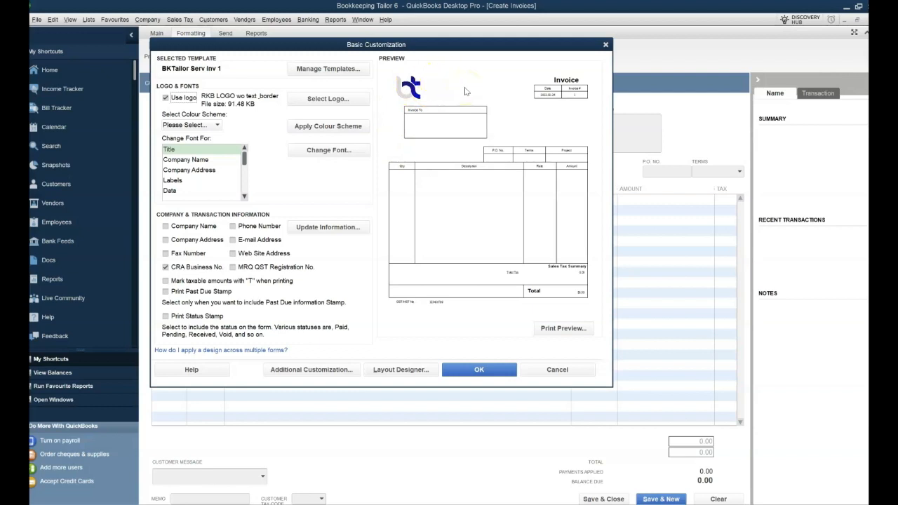
Step: Turn on Company Name, Company Address and Phone Number, dismissing each layout notice
click(166, 227)
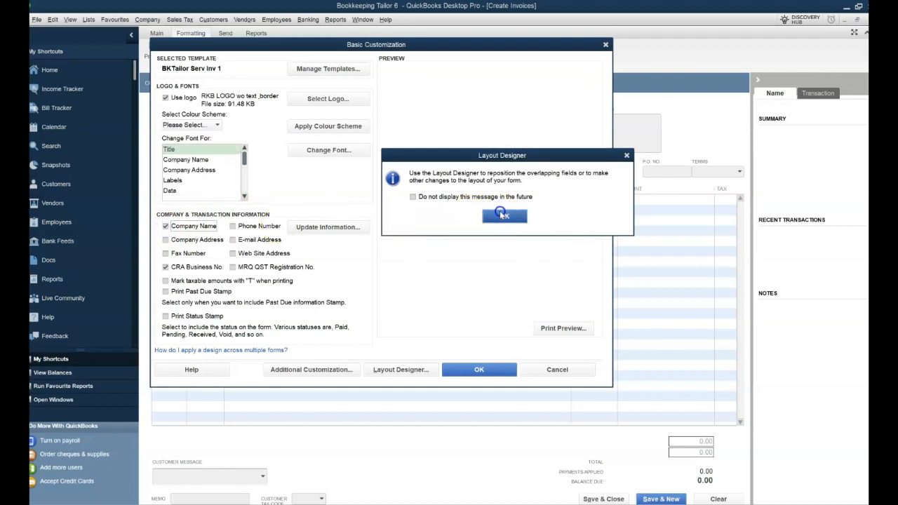
click(499, 216)
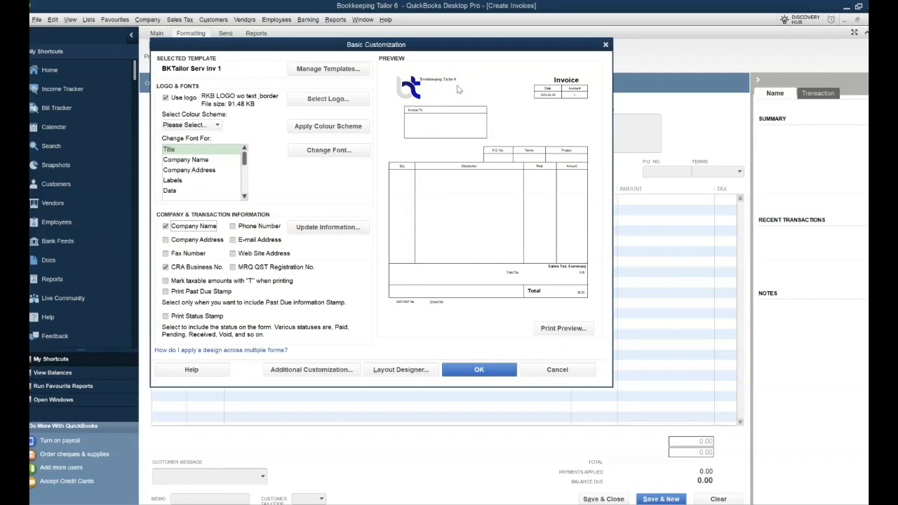
click(165, 240)
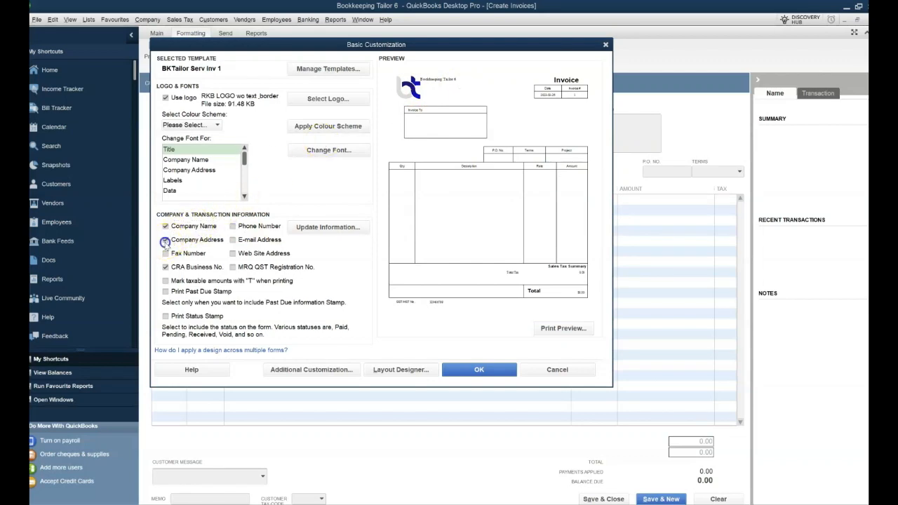
click(510, 217)
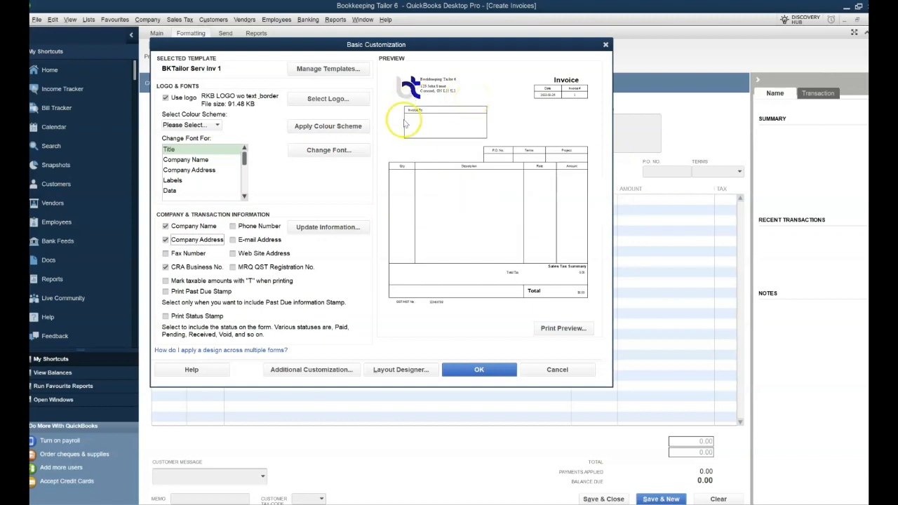
click(233, 227)
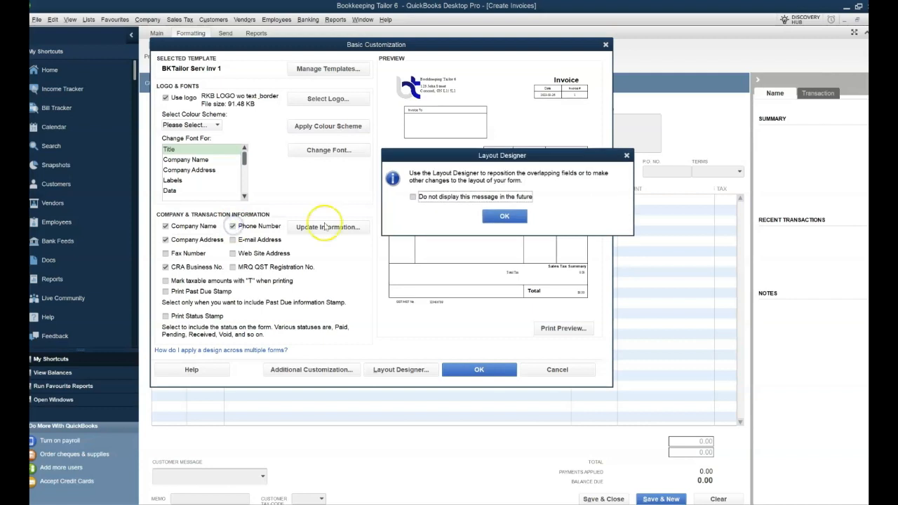
click(505, 215)
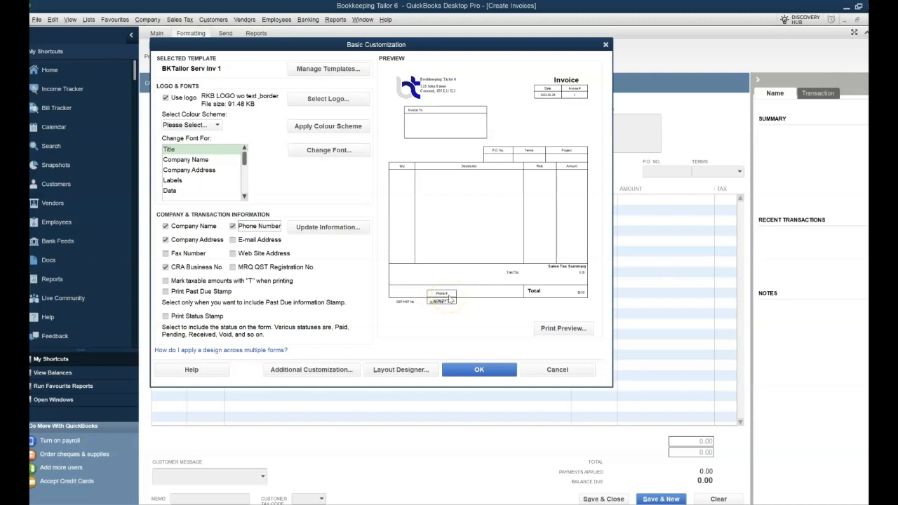
Step: In Layout Designer, move the Phone # label and field beneath GST/HST No. and accept
click(401, 370)
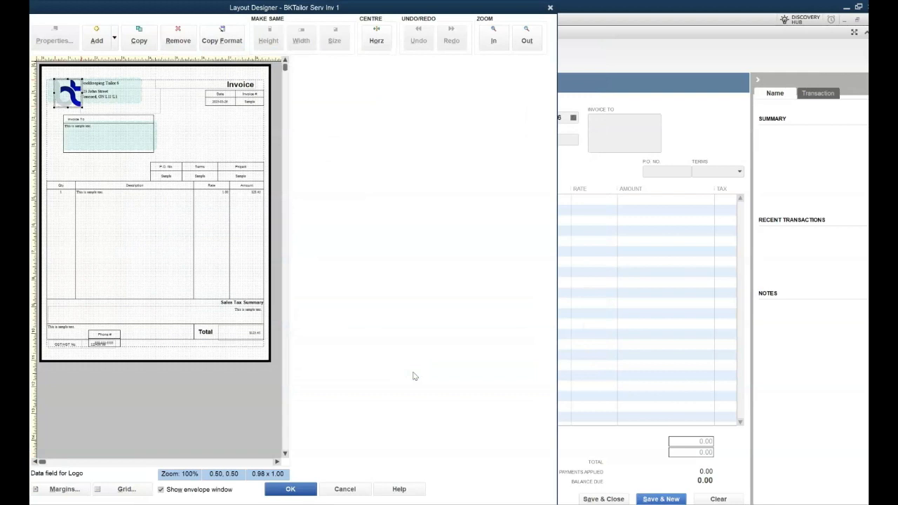
drag(104, 335, 112, 355)
click(110, 342)
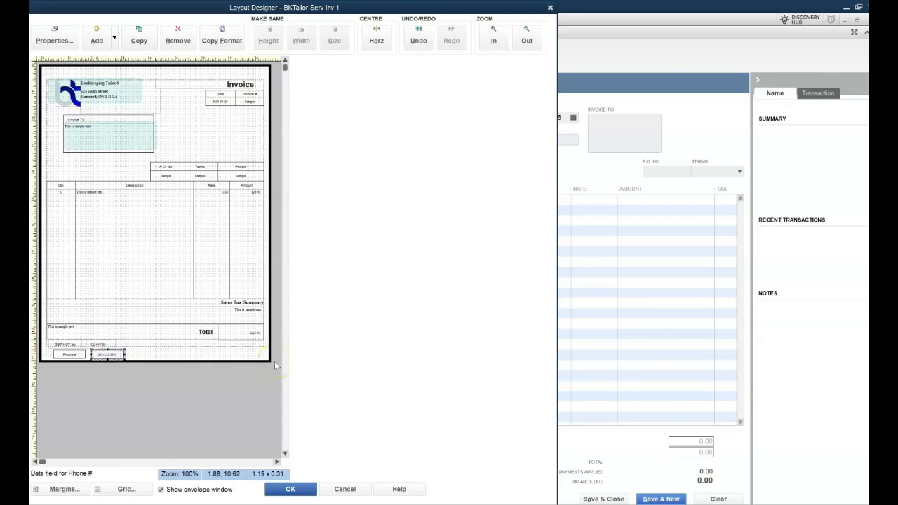
click(290, 490)
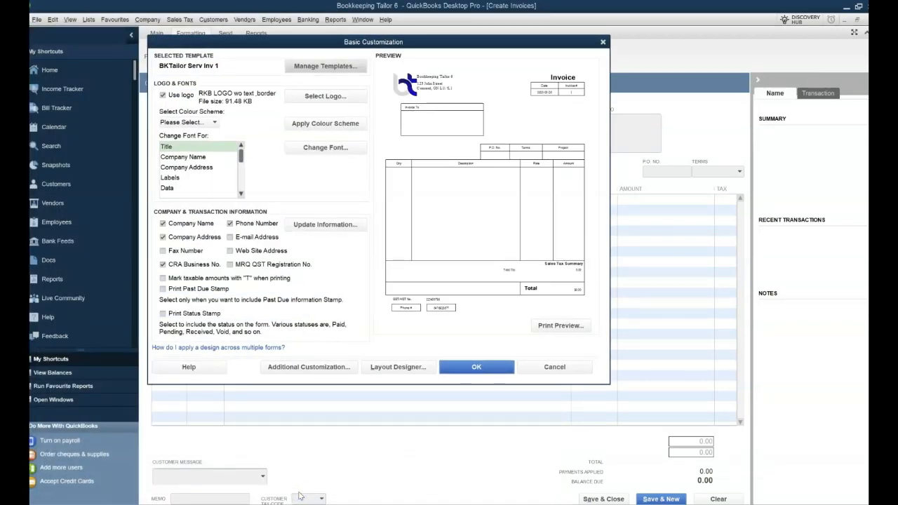
click(554, 328)
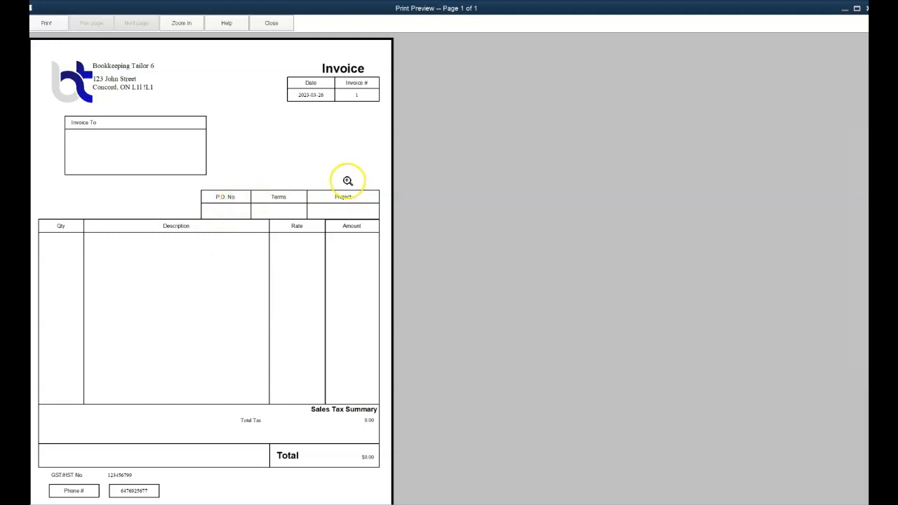
click(276, 23)
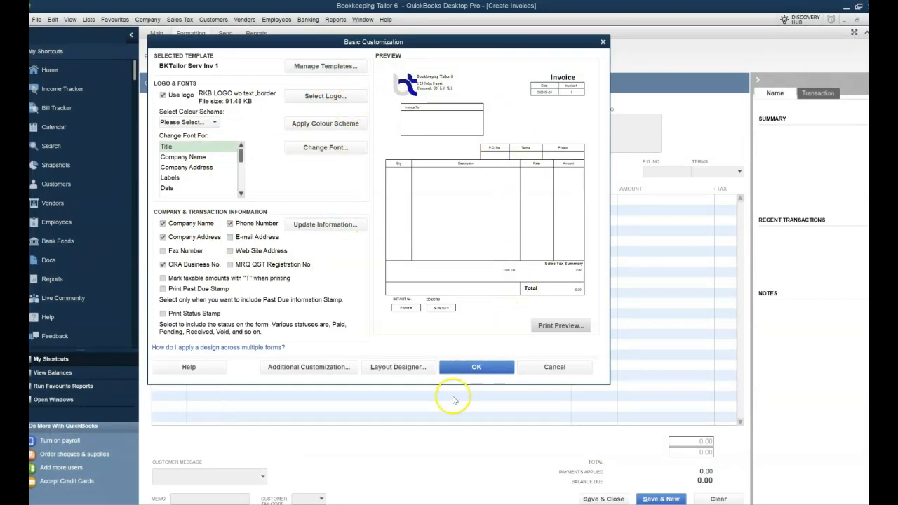
Step: Save the customization and select BKTailor Serv Inv 1 as the invoice template
click(476, 367)
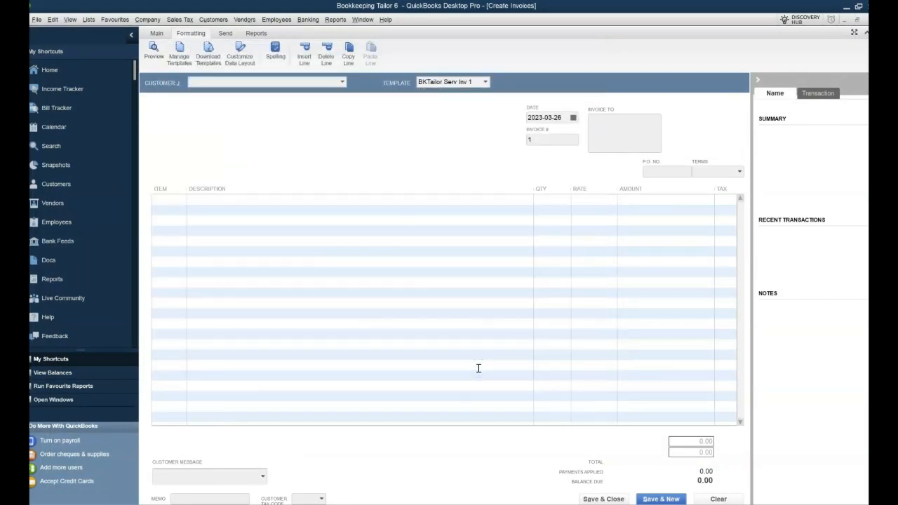
click(484, 83)
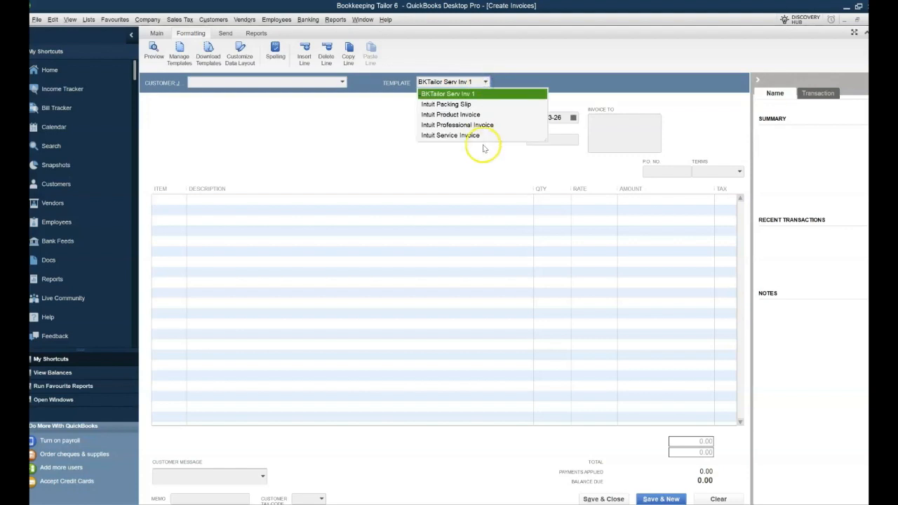
click(490, 95)
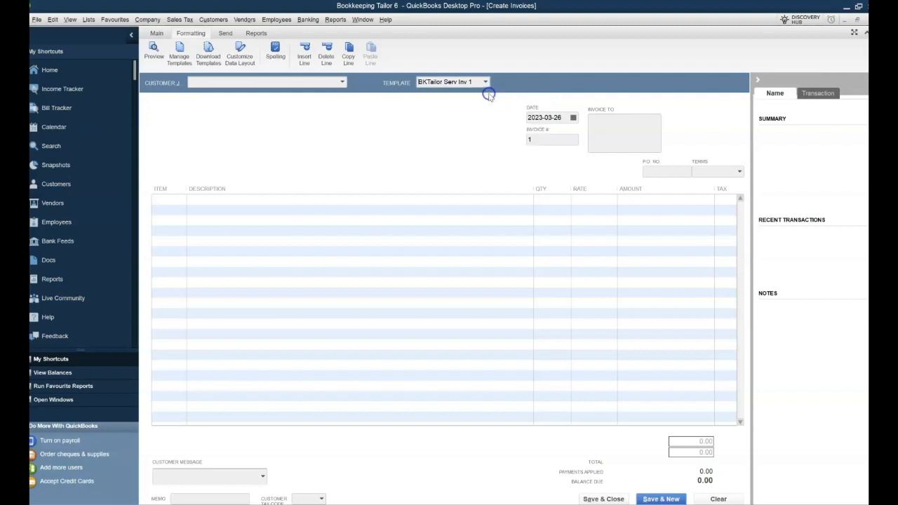
click(220, 96)
click(343, 82)
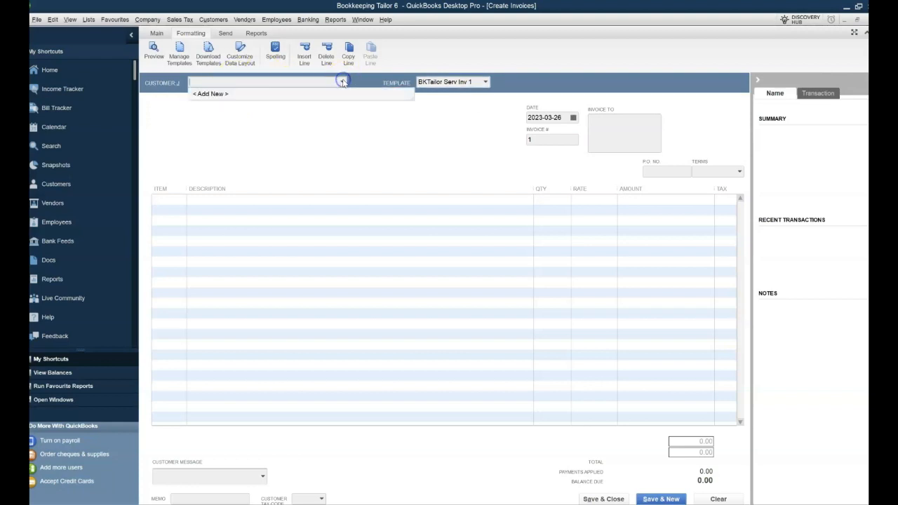
Step: Add a new customer with company name ABC and the contact's first and last name
click(217, 93)
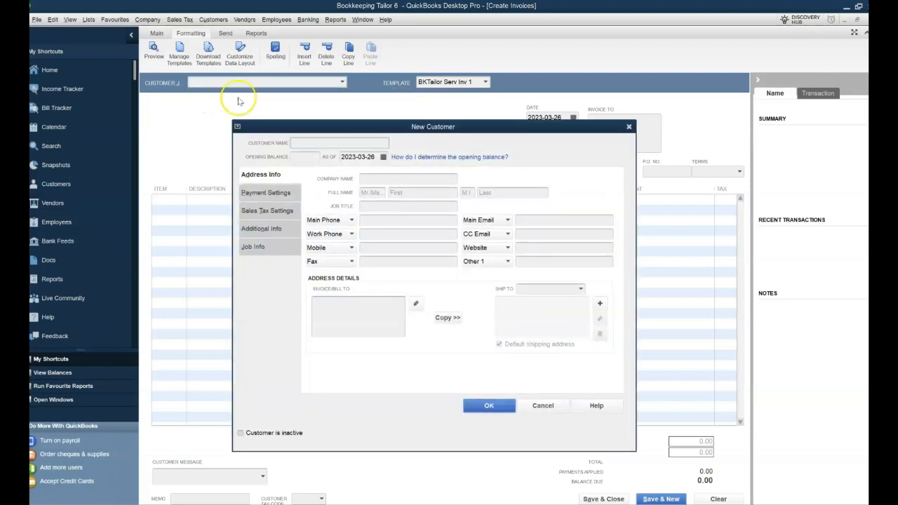
click(393, 178)
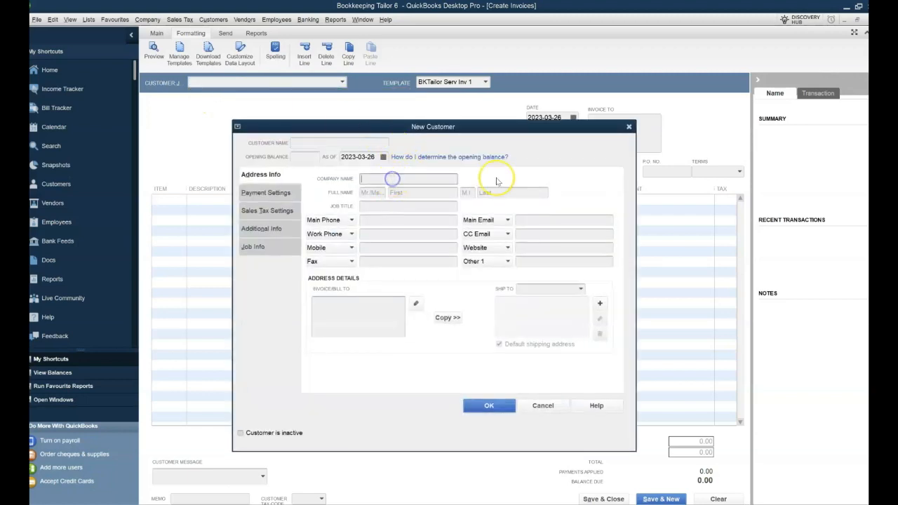
text(ABC Inc.)
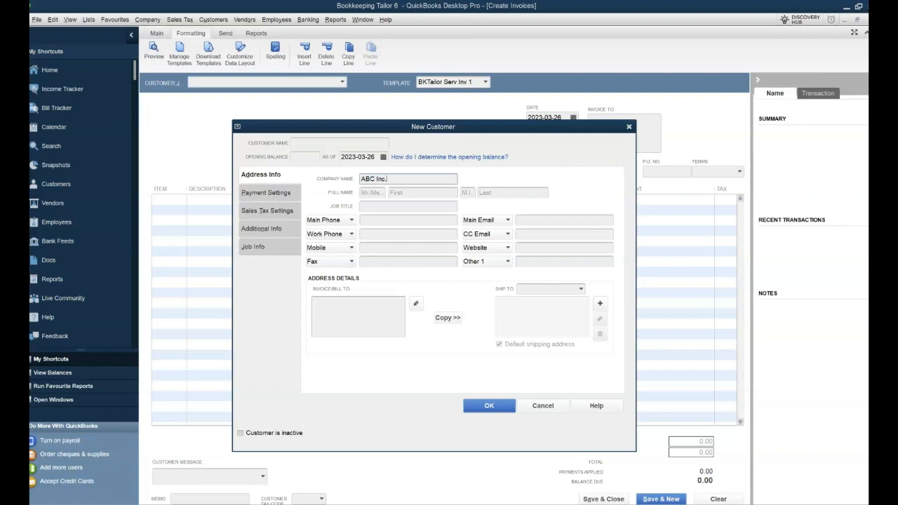
key(Tab)
key(Tab)
text(J)
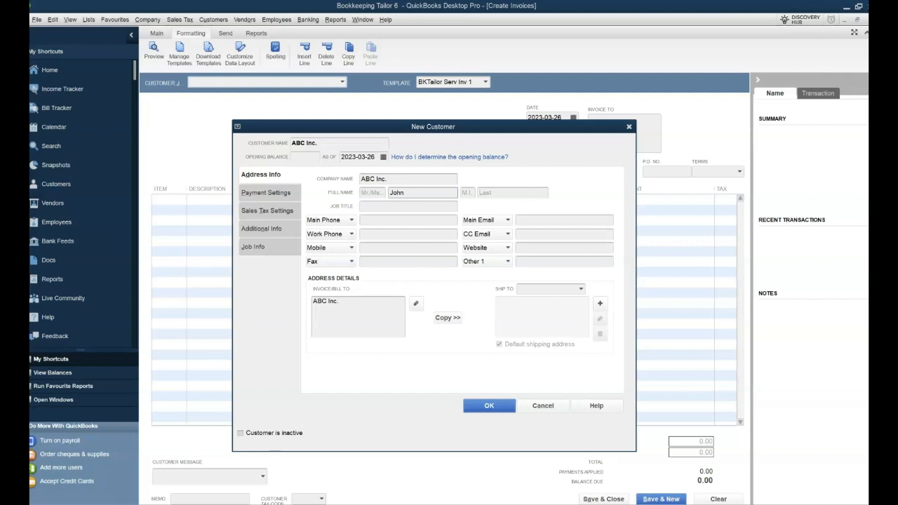
key(Tab)
key(Tab)
text(Smith)
key(Tab)
Step: Enter the contact's street address and town in the Invoice/Bill To address
click(359, 311)
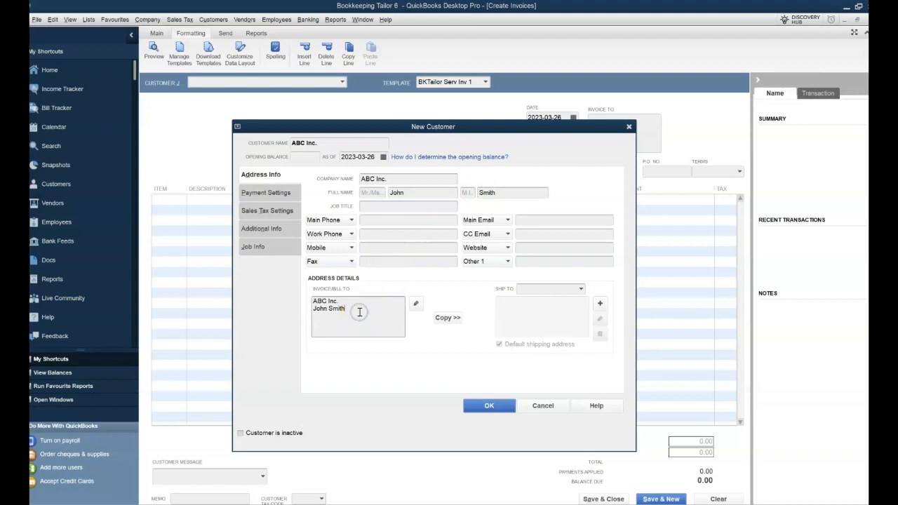
key(Return)
text(123)
text( DCF Street )
text(Wood)
text(Stock )
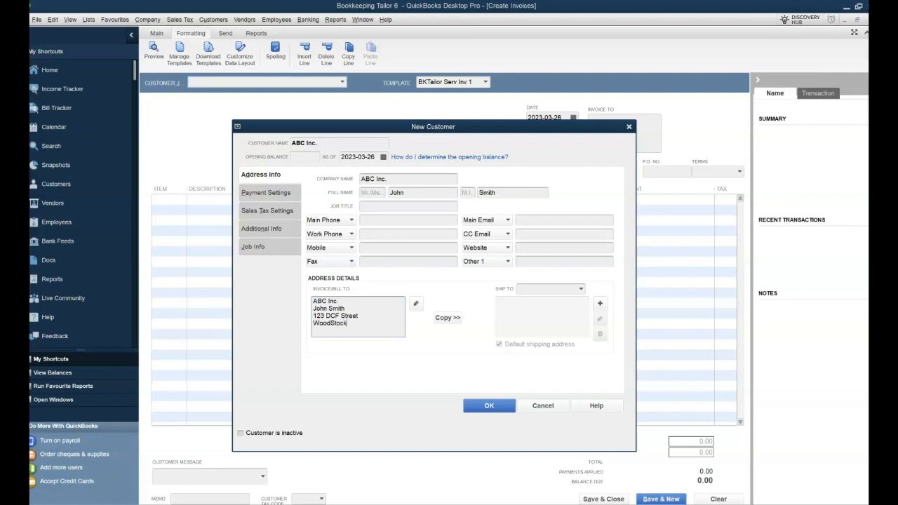
text(ON P1p1p1)
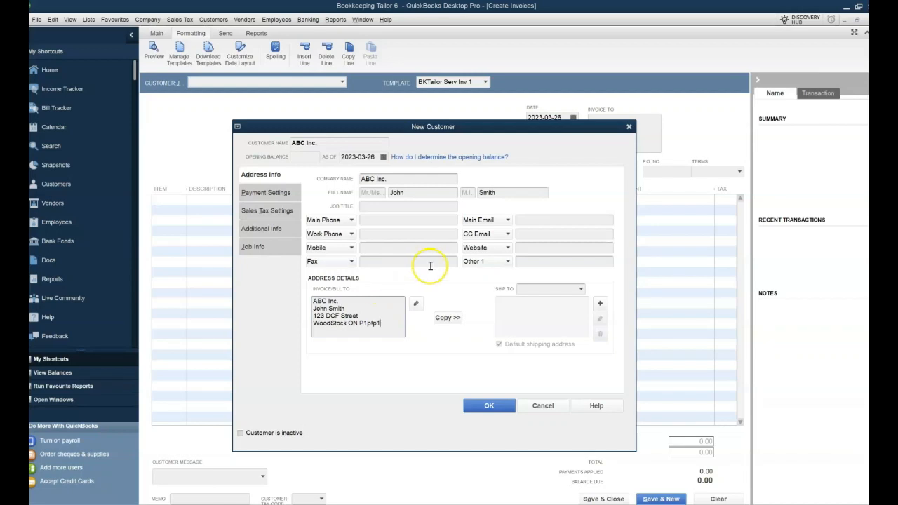
Step: Accept the split-out billing address details and enter the contact's main e-mail
click(533, 221)
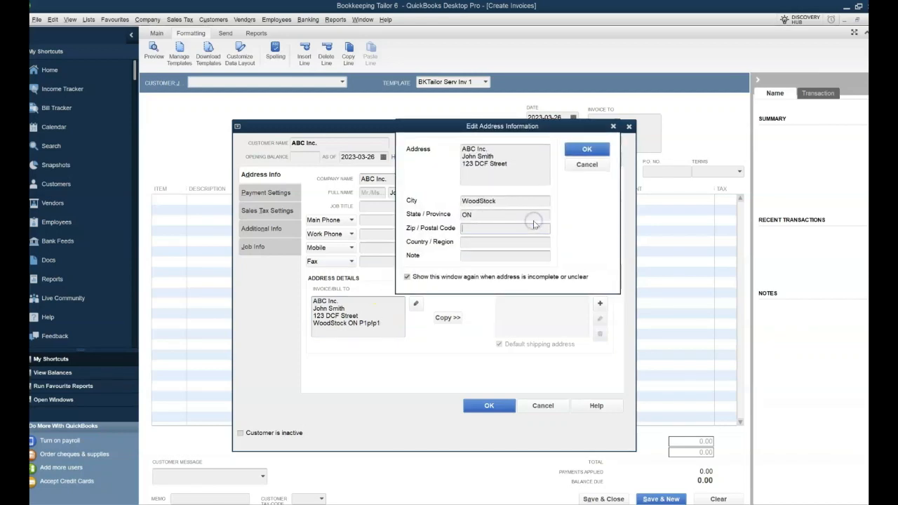
click(587, 149)
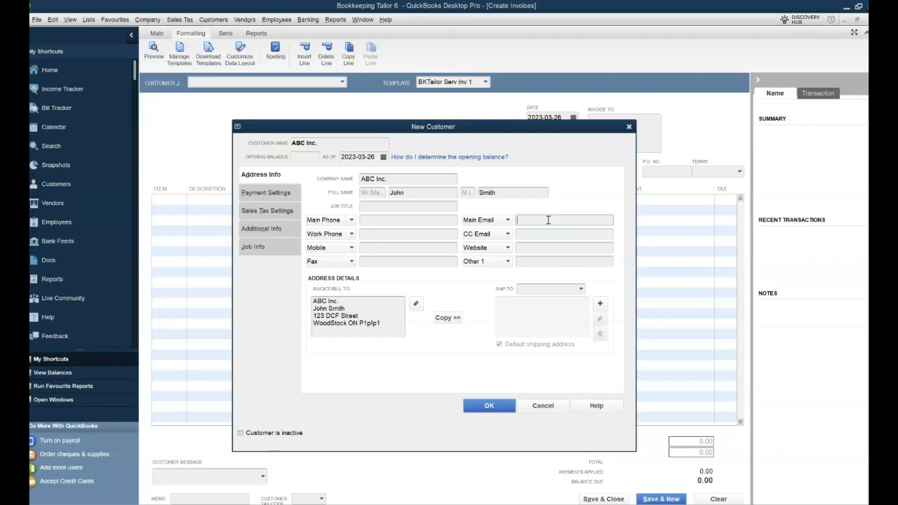
click(279, 192)
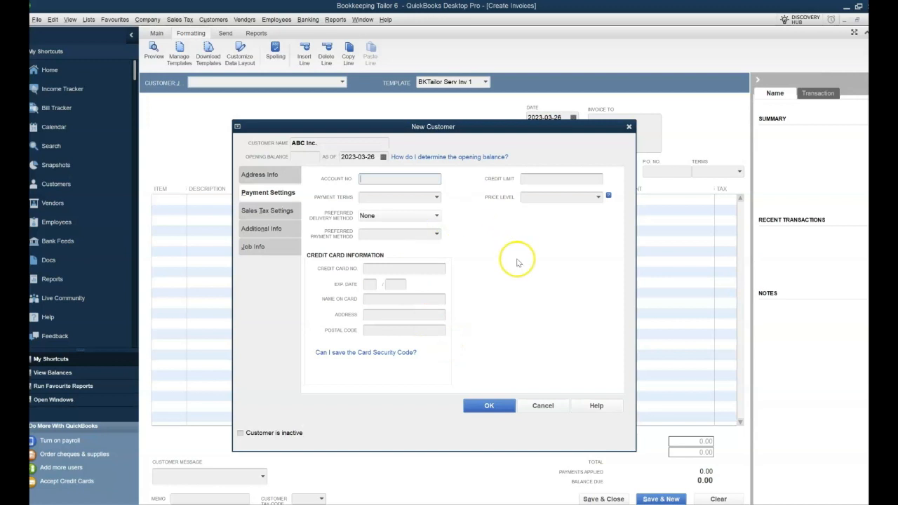
Step: Set ABC Inc.'s tax code to HST (ON) Only, review Additional and Job Info, and save
click(266, 212)
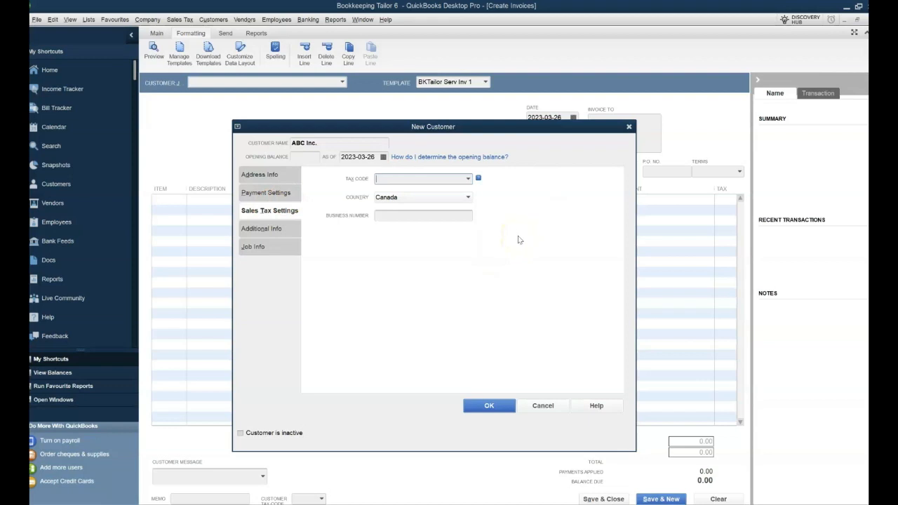
click(469, 179)
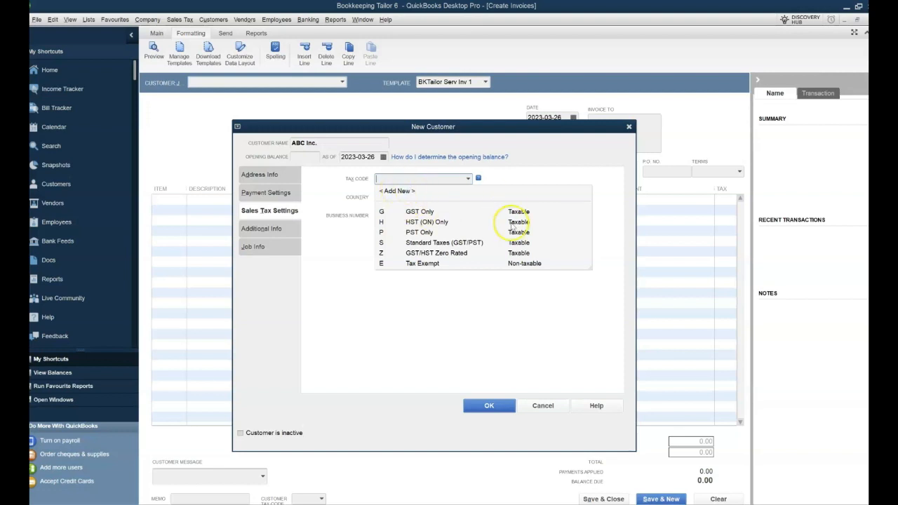
click(436, 223)
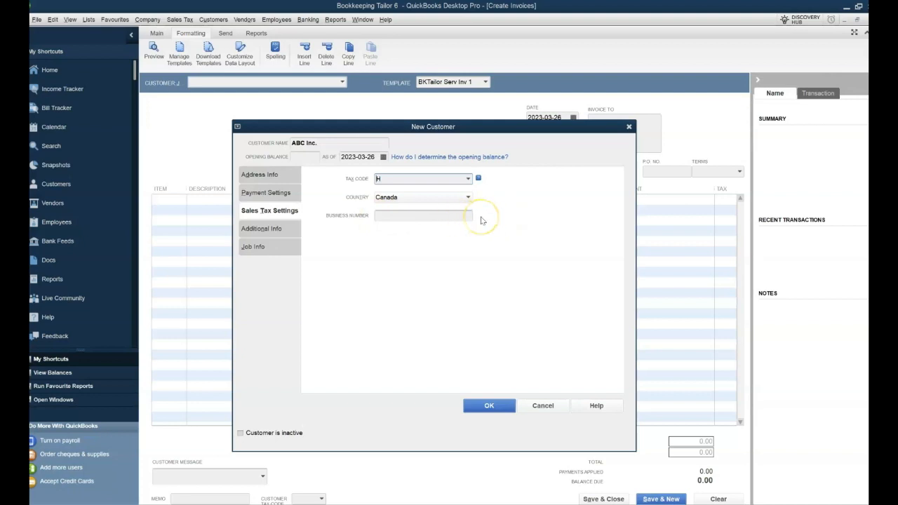
click(270, 229)
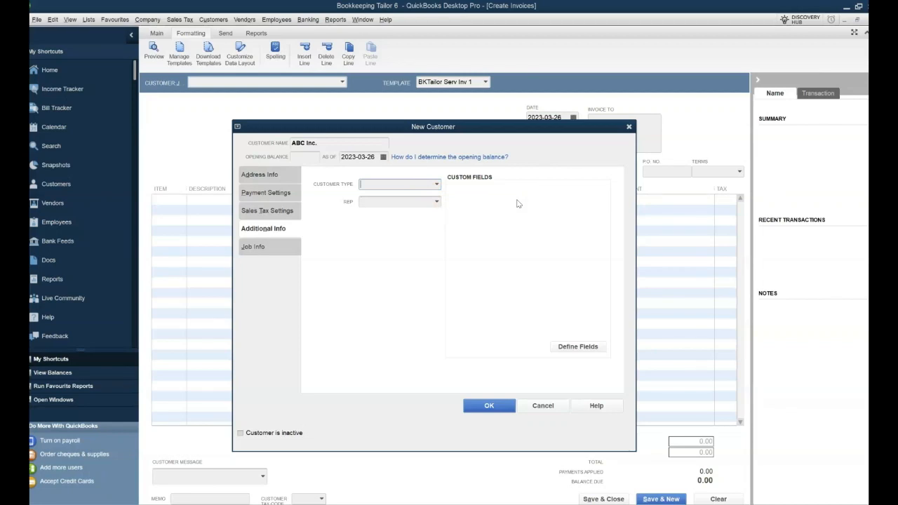
click(257, 248)
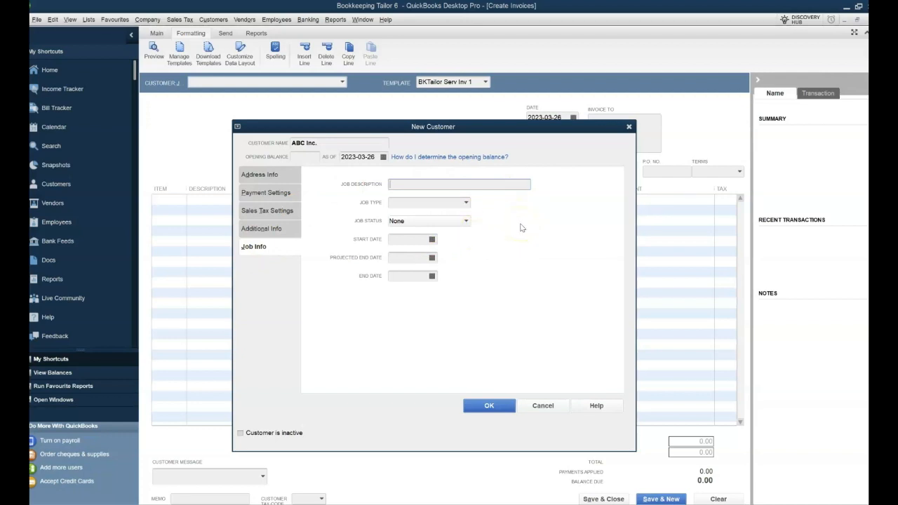
click(500, 404)
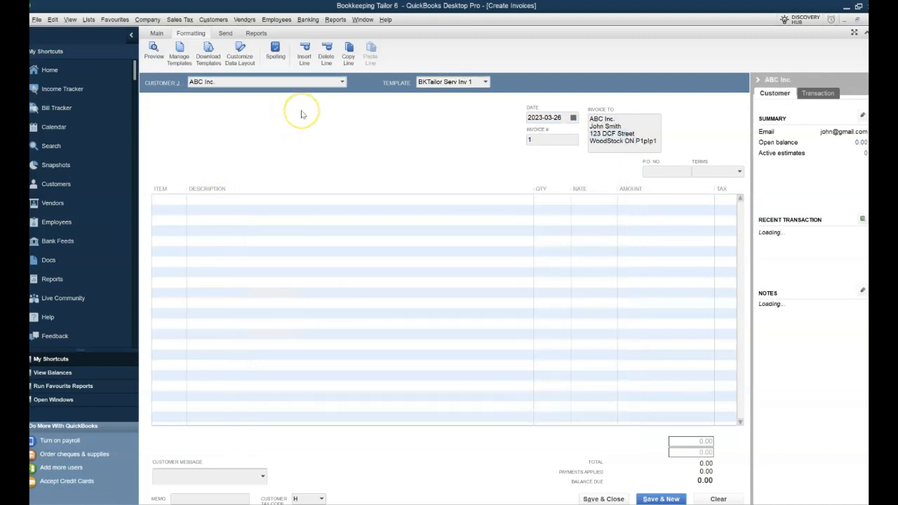
Step: From the first invoice line's item list, create a new Service item named Bookkeeping
click(175, 202)
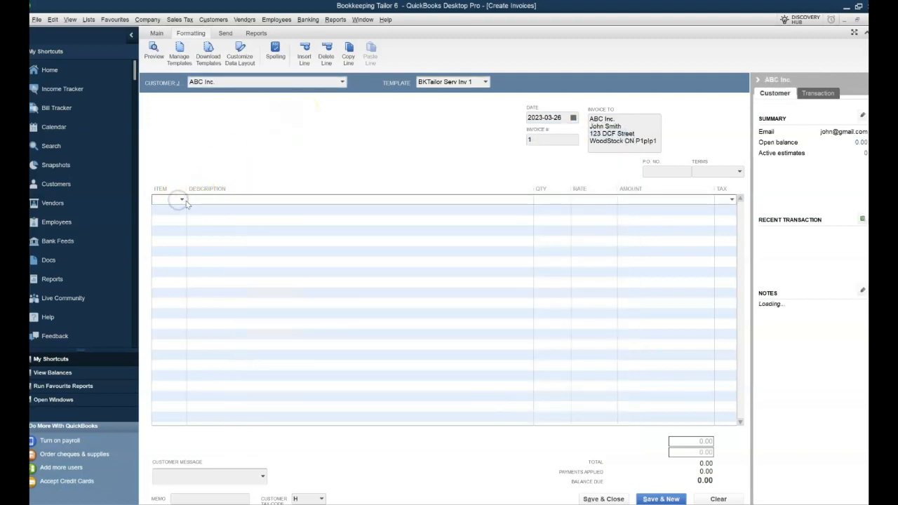
click(181, 200)
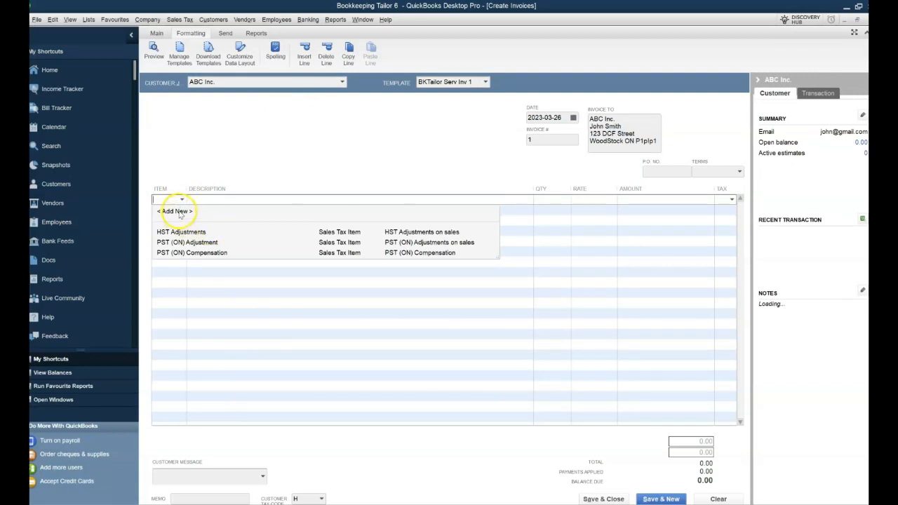
click(180, 212)
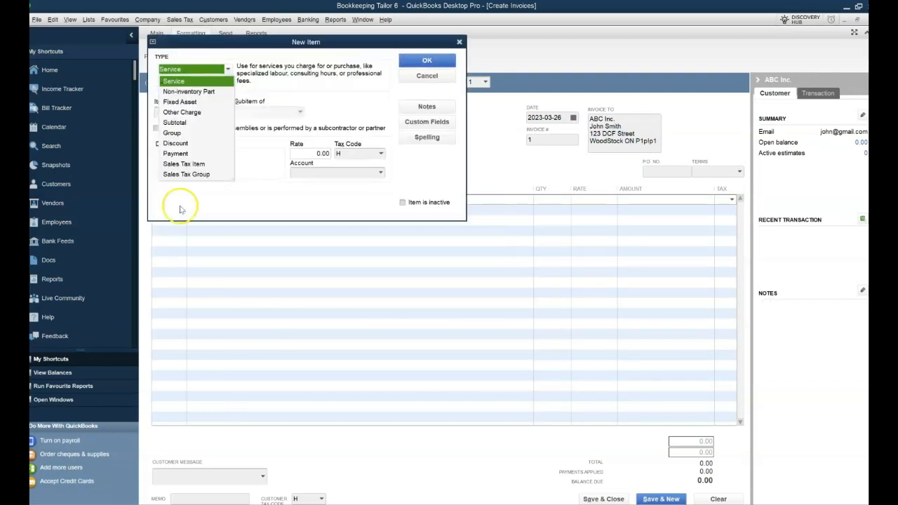
click(176, 78)
click(193, 113)
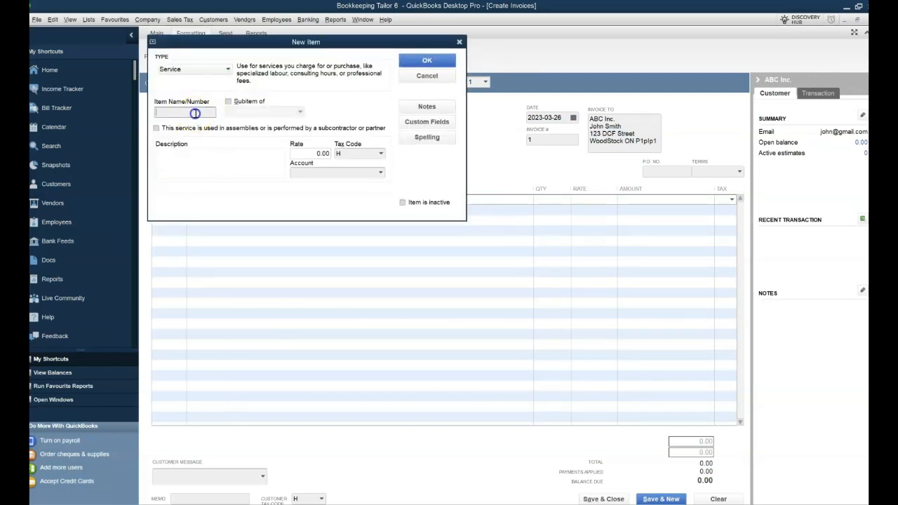
text(Bookkeeping)
key(Tab)
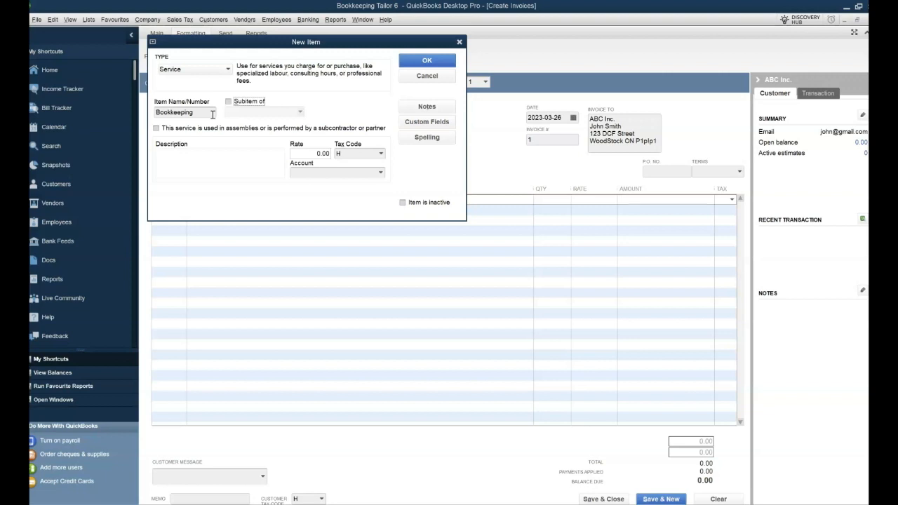
Step: Choose <Add New> in the Bookkeeping item's Account list to begin a new account
click(381, 173)
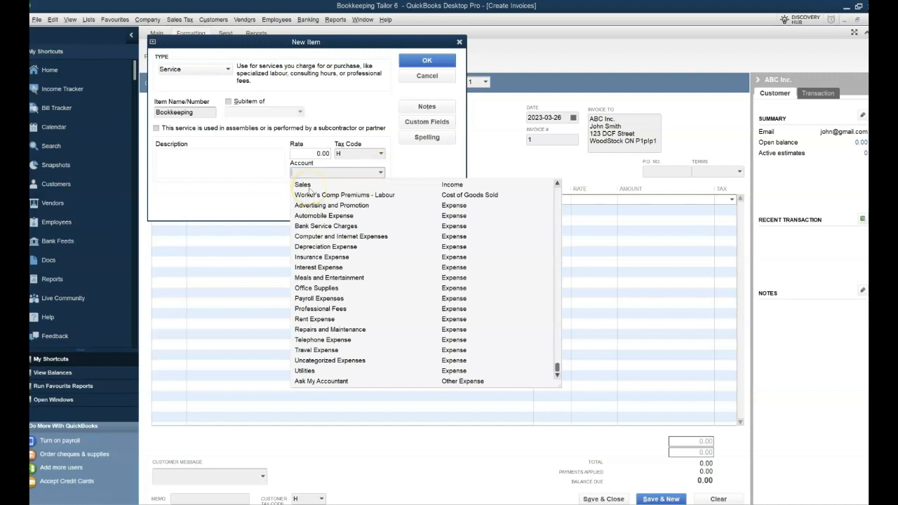
scroll(309, 187, up, 15)
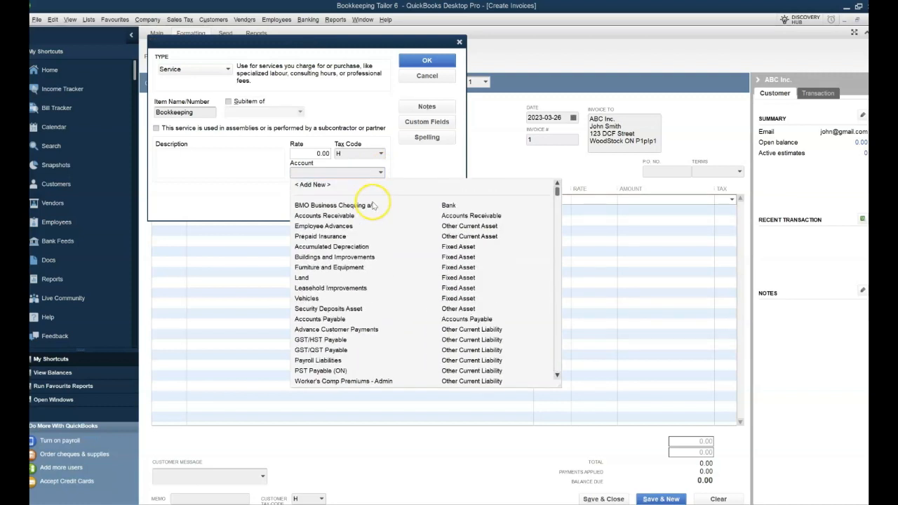
click(310, 185)
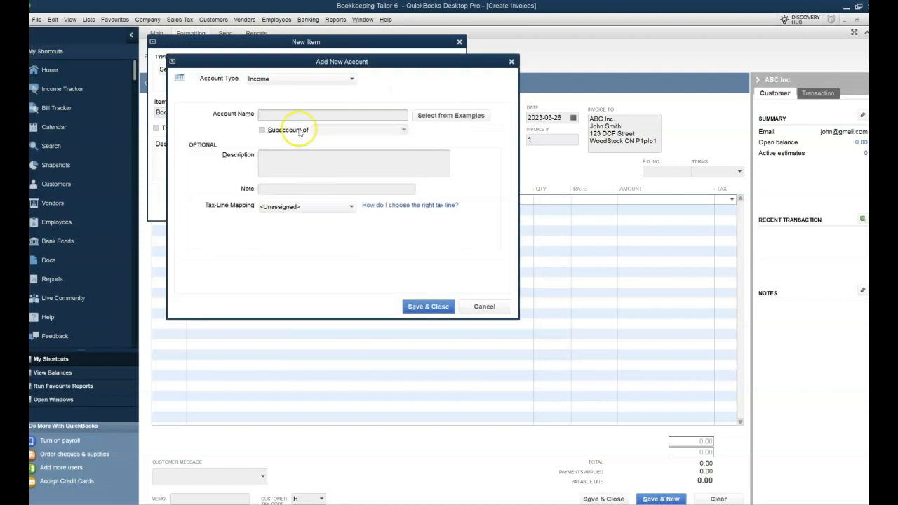
Step: Save an Income account 'Bookkeeping Service Income' and save the Bookkeeping item linked to it
text(Bookkeep)
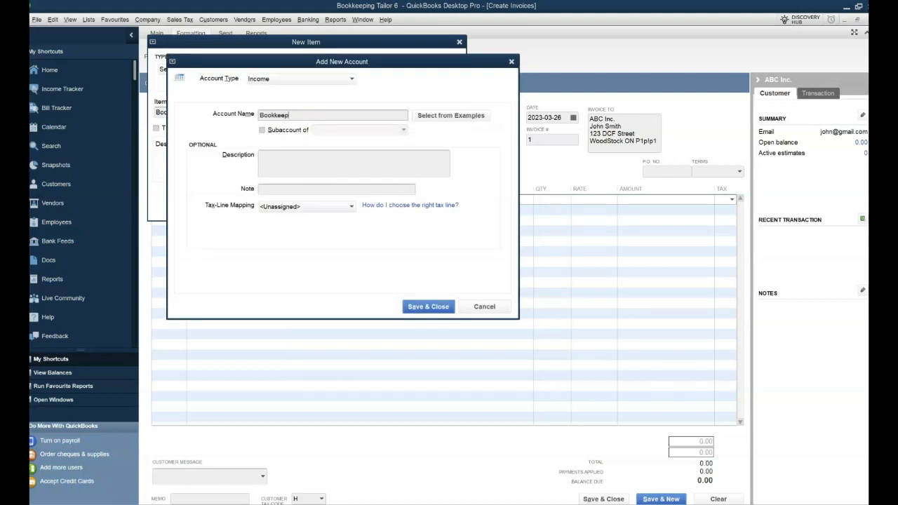
text(ing Ser)
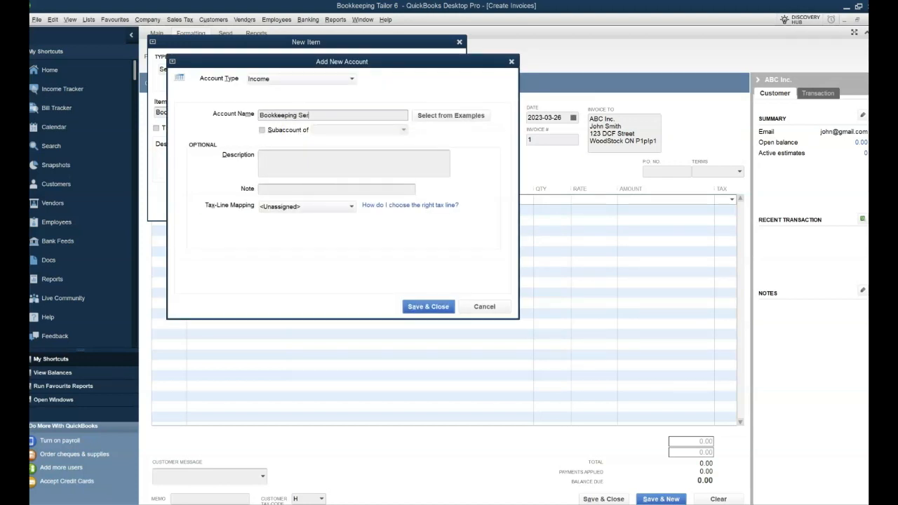
text(vice Income)
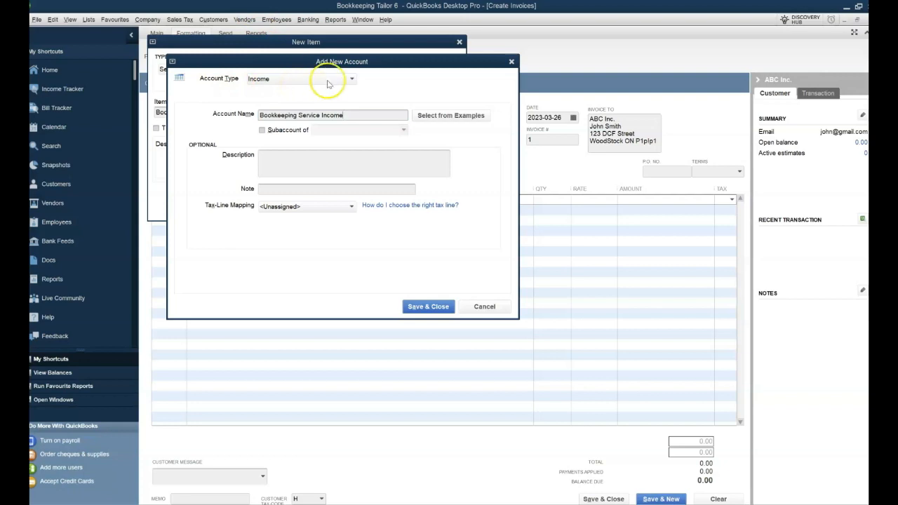
click(351, 77)
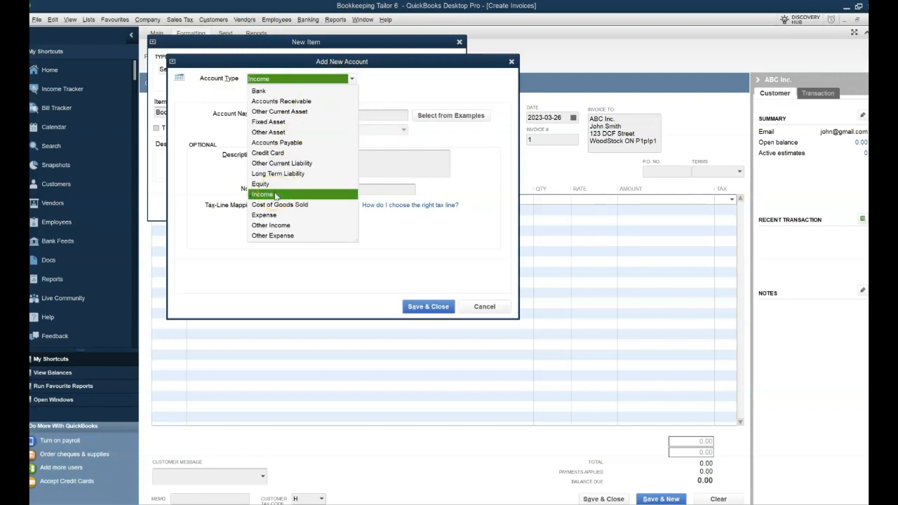
click(272, 194)
click(429, 307)
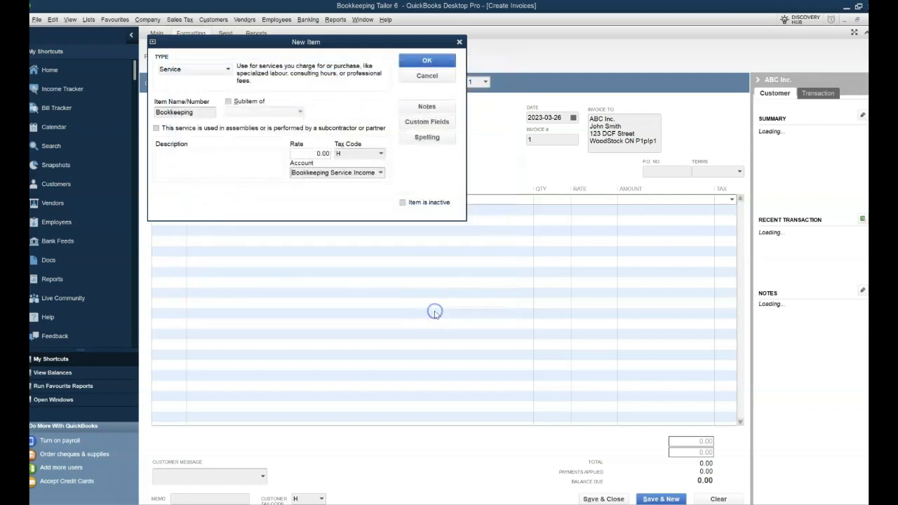
click(428, 61)
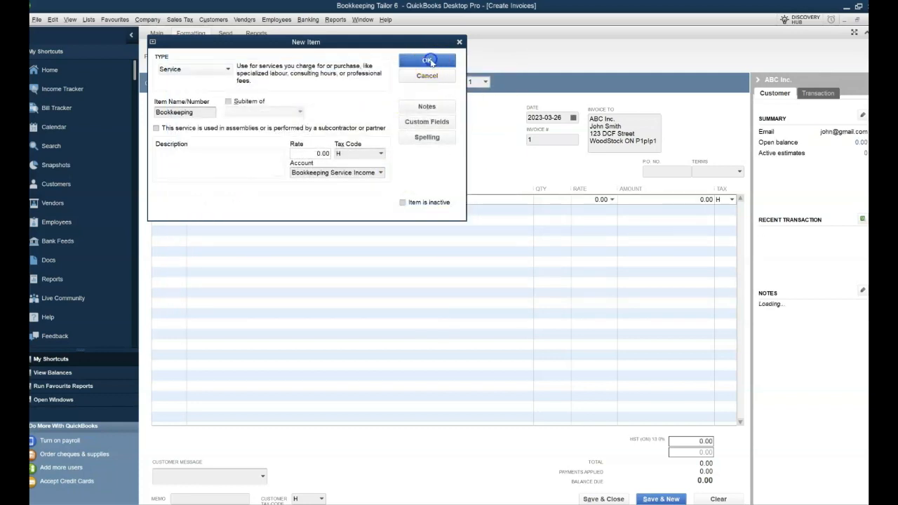
click(340, 202)
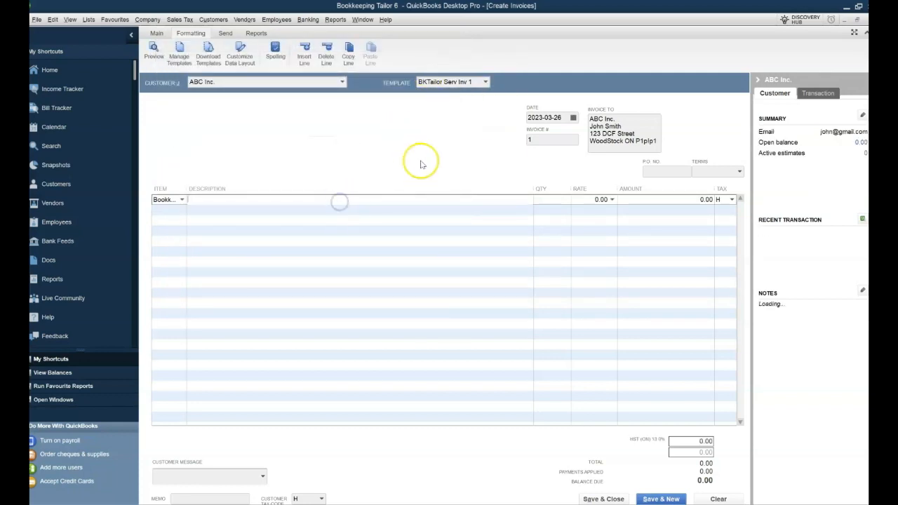
Step: Fill the first invoice line with description 'Jan to Feb 2023', quantity 2 and rate 100.00
text(Ja)
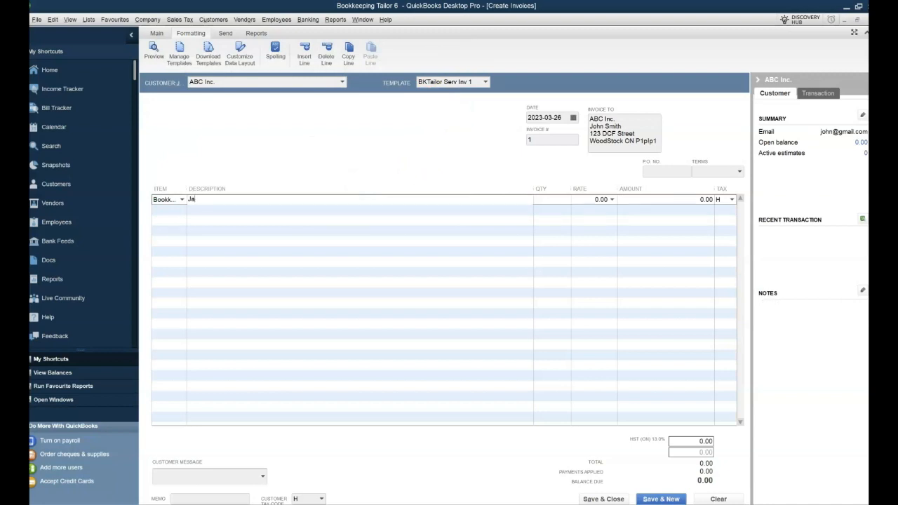
text(n to Feb 2023)
key(Tab)
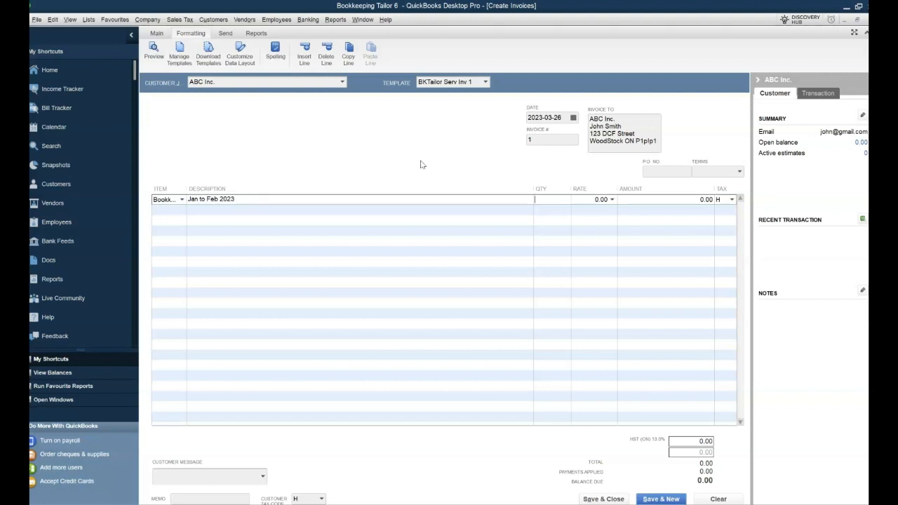
text(2)
key(Tab)
text(100)
key(Tab)
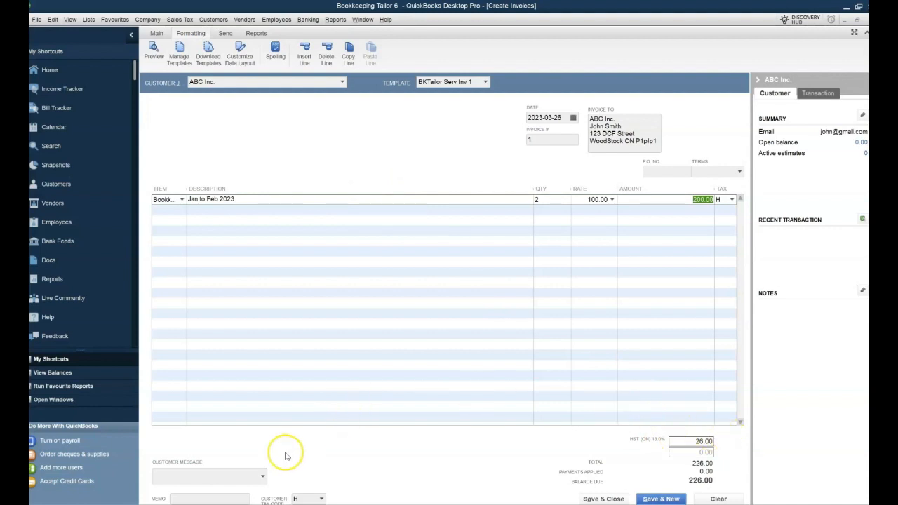
Step: Add the customer message 'It's been a pleasure working with you!' and memo 'Jan-Feb 23'
click(263, 477)
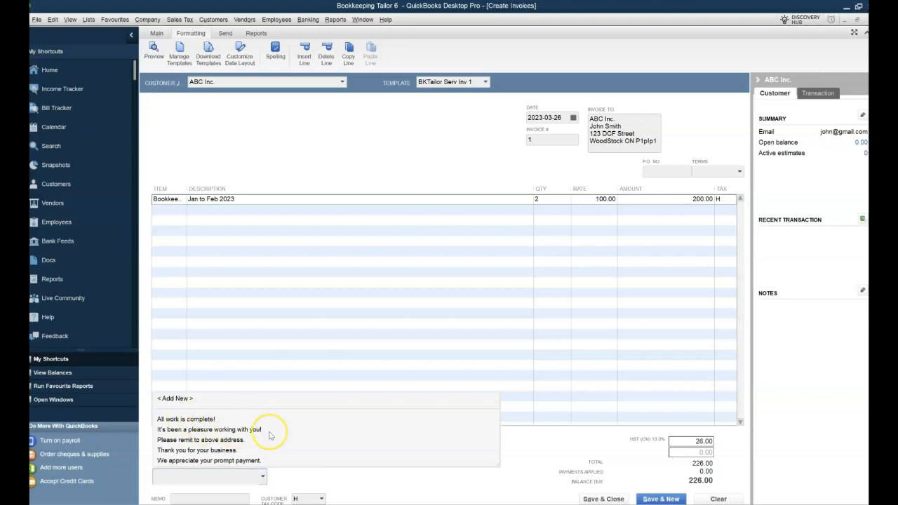
click(237, 429)
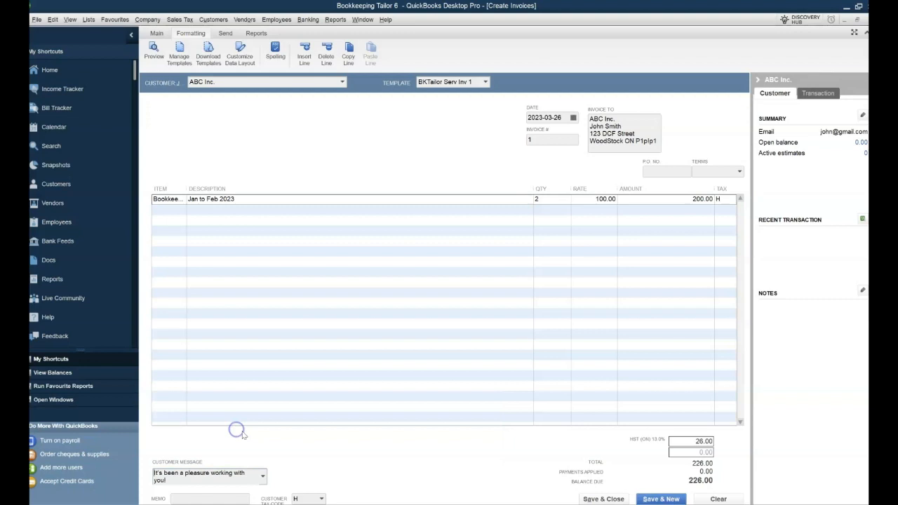
click(210, 497)
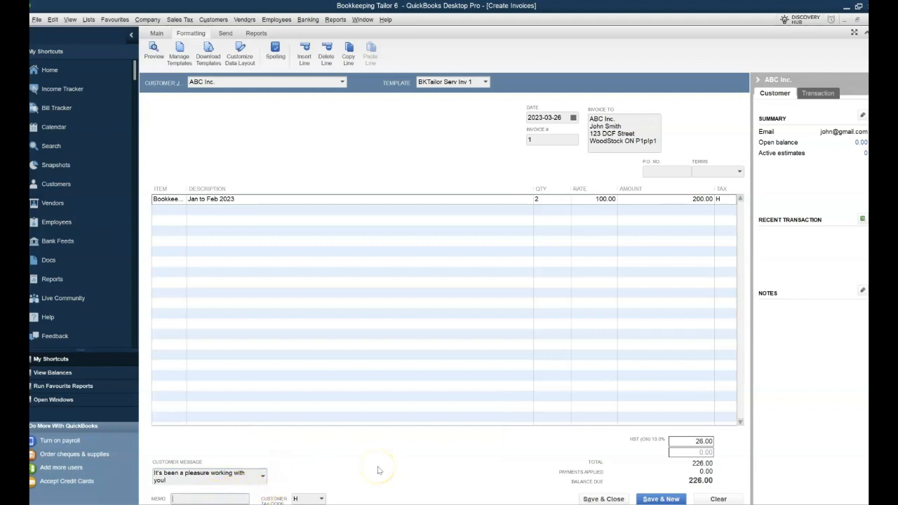
text(Jan-Feb 23 bkp)
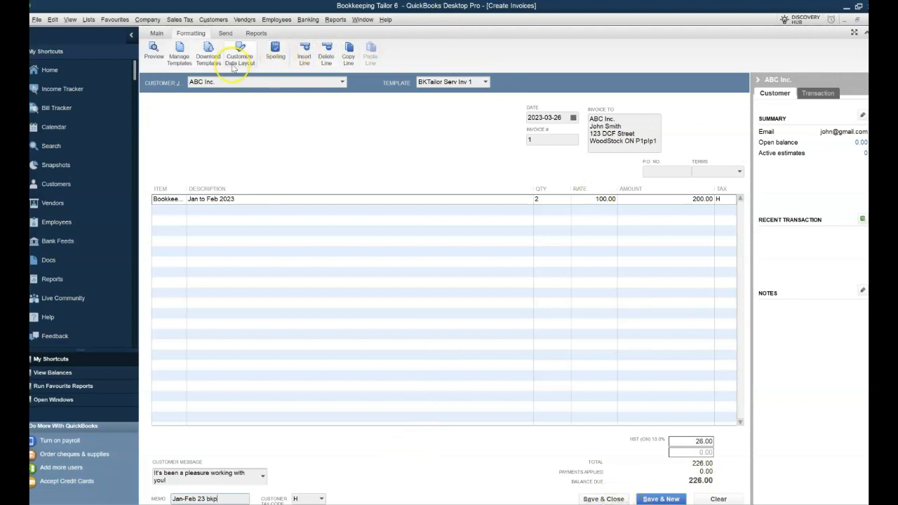
Step: Preview the invoice for printing, ignoring the flagged word 'bkp', and review the e-mail options
click(155, 33)
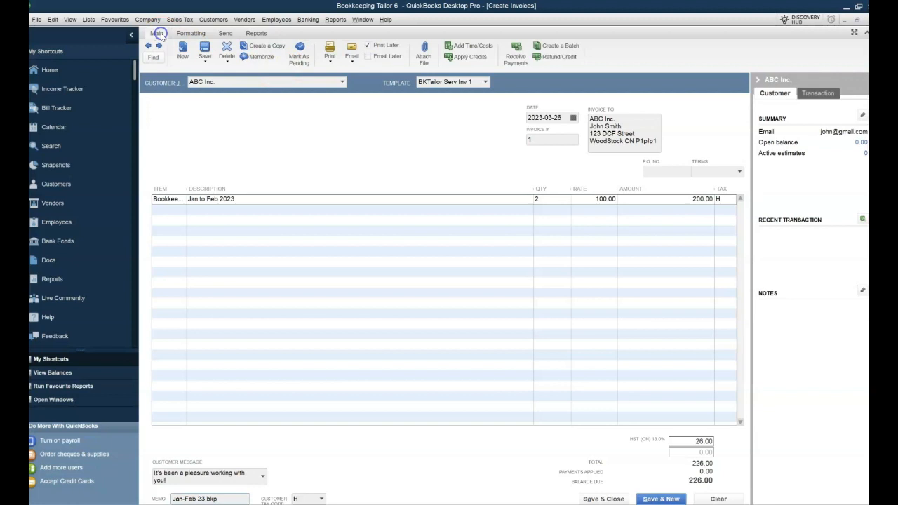
click(329, 60)
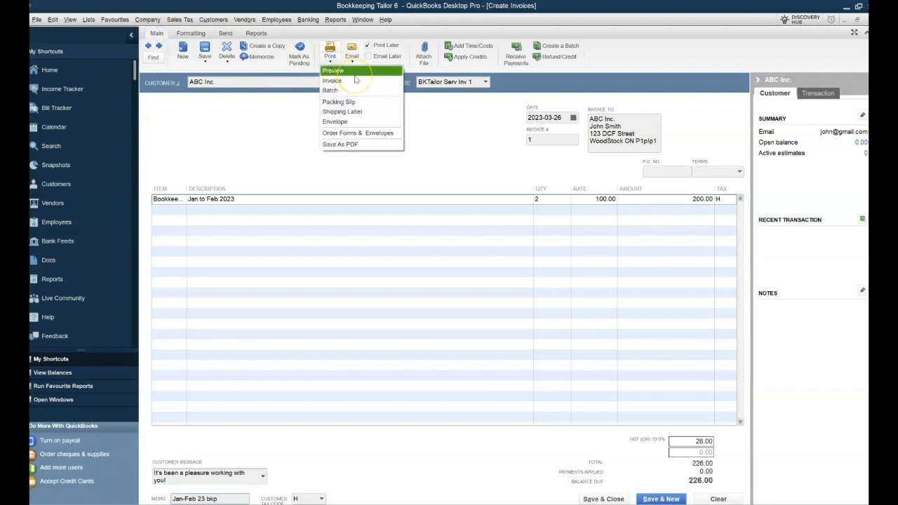
click(355, 78)
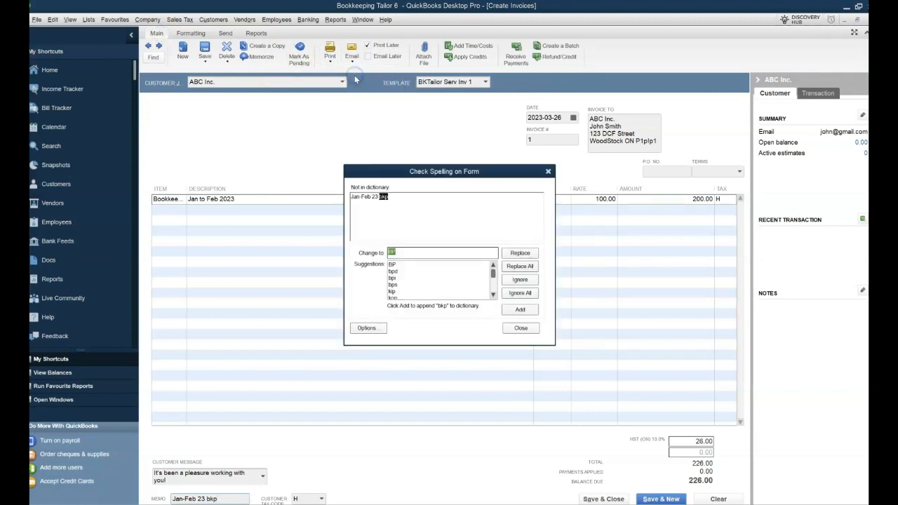
click(522, 298)
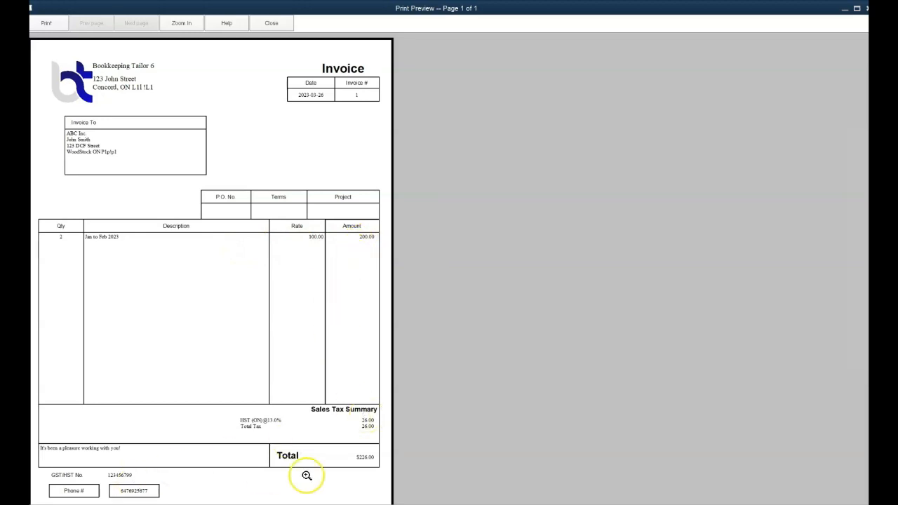
click(271, 22)
click(352, 62)
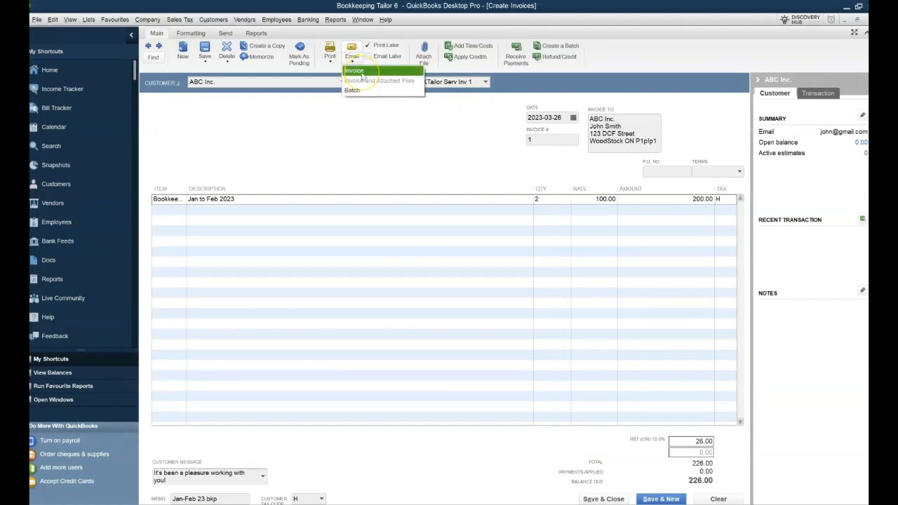
click(352, 152)
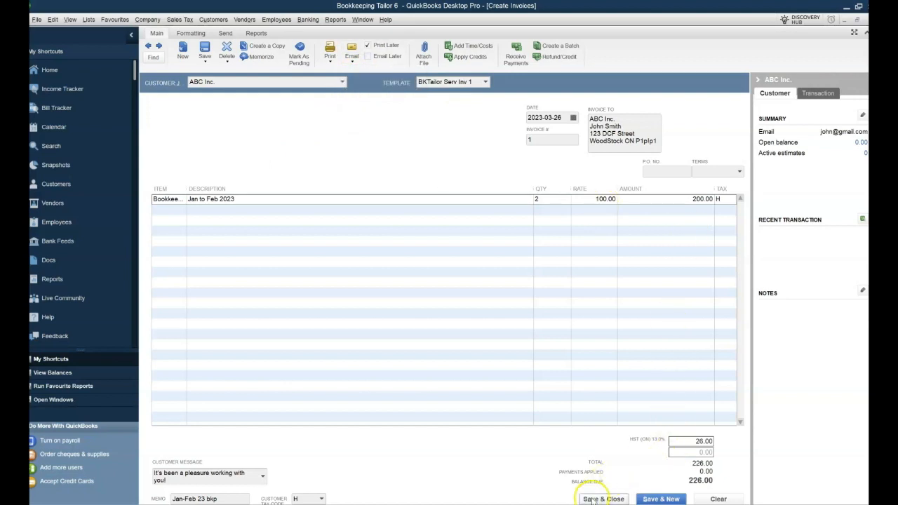
Step: Save and close the invoice past the spelling check, then go to the Customer Centre
click(593, 499)
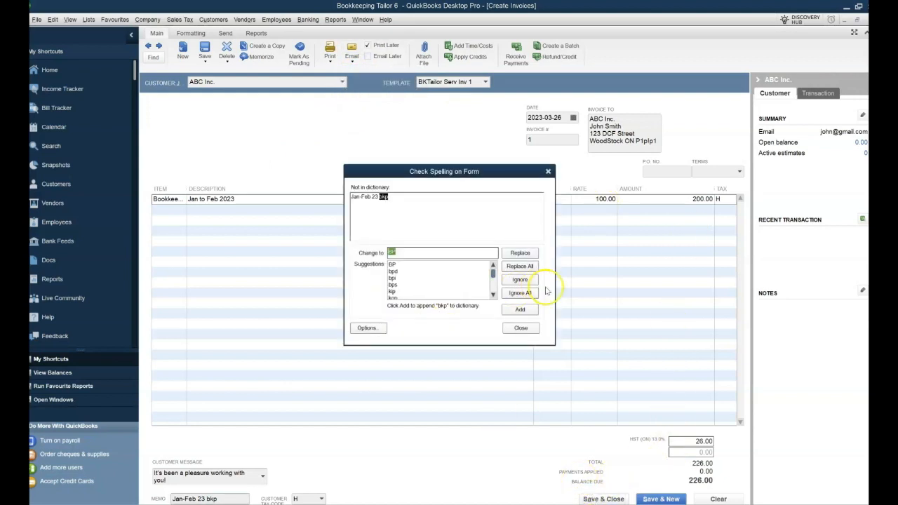
click(519, 294)
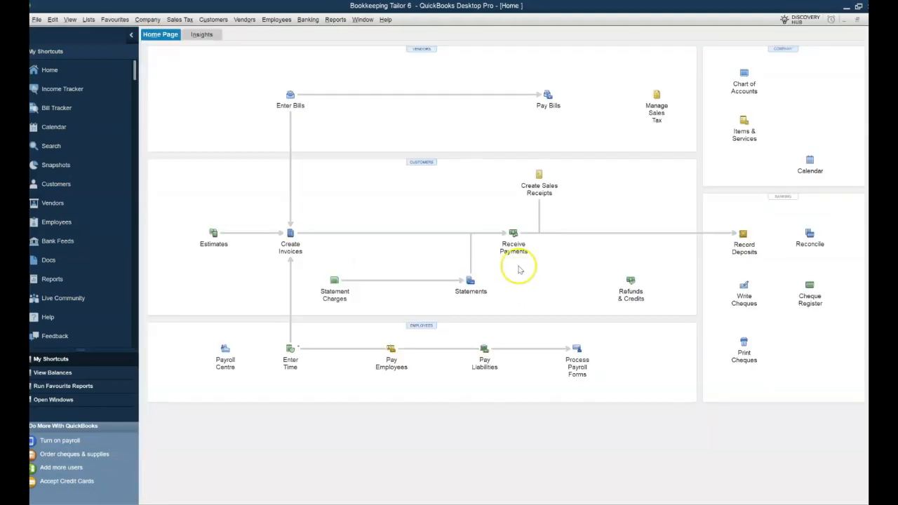
click(68, 185)
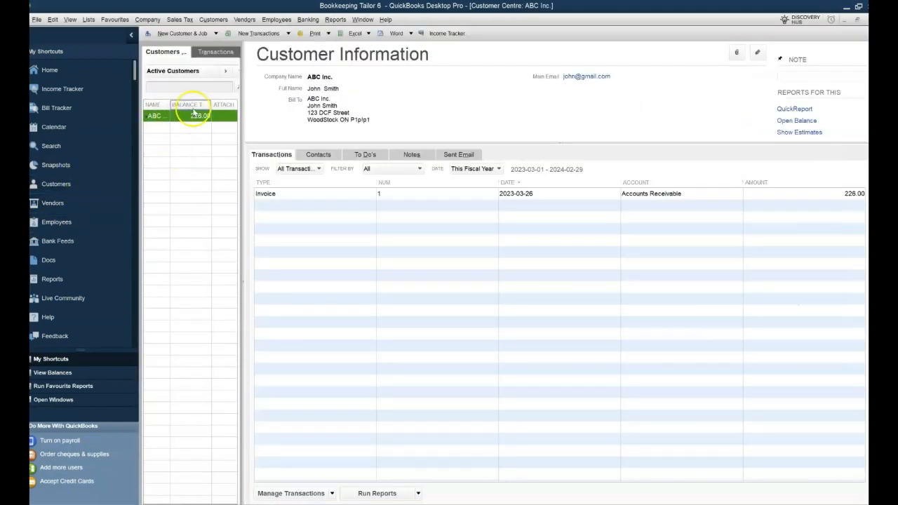
Step: Widen the customer pane, select ABC Inc.'s invoice, and narrow the NUM, DATE and ACCOUNT columns
drag(240, 126, 307, 128)
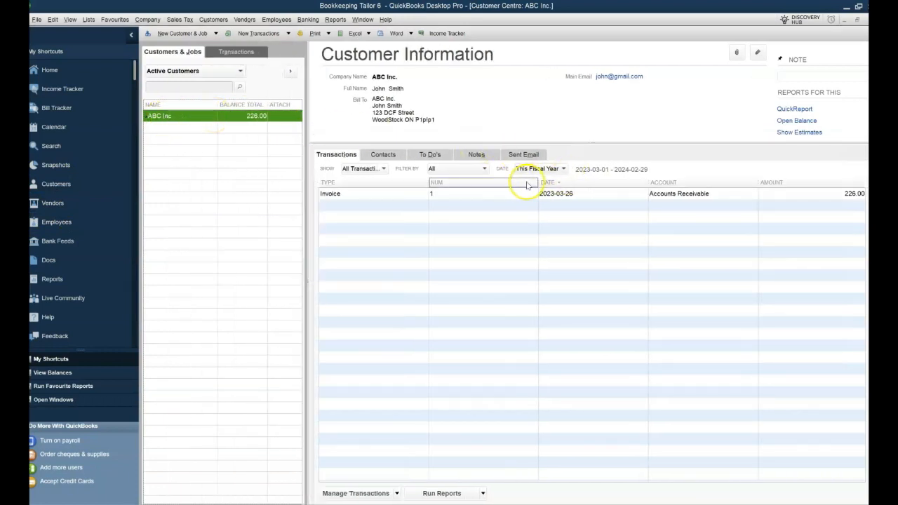
click(558, 198)
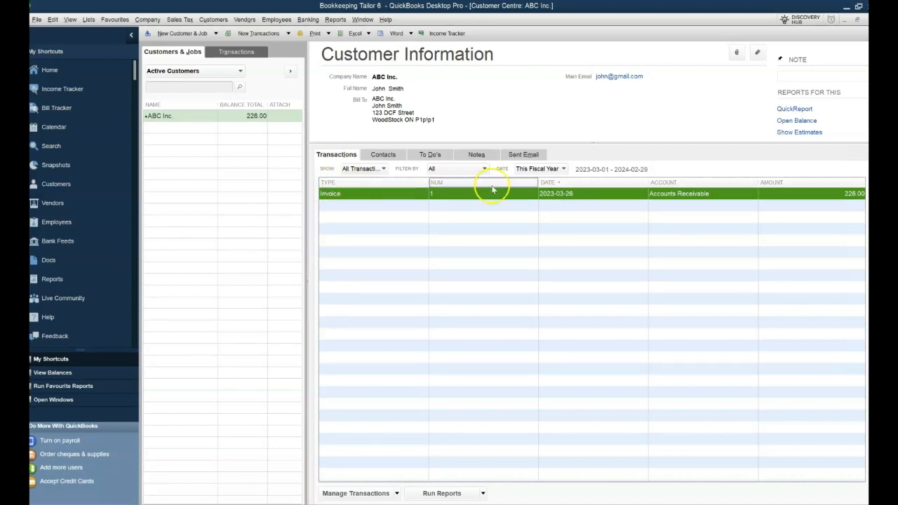
drag(539, 183, 501, 183)
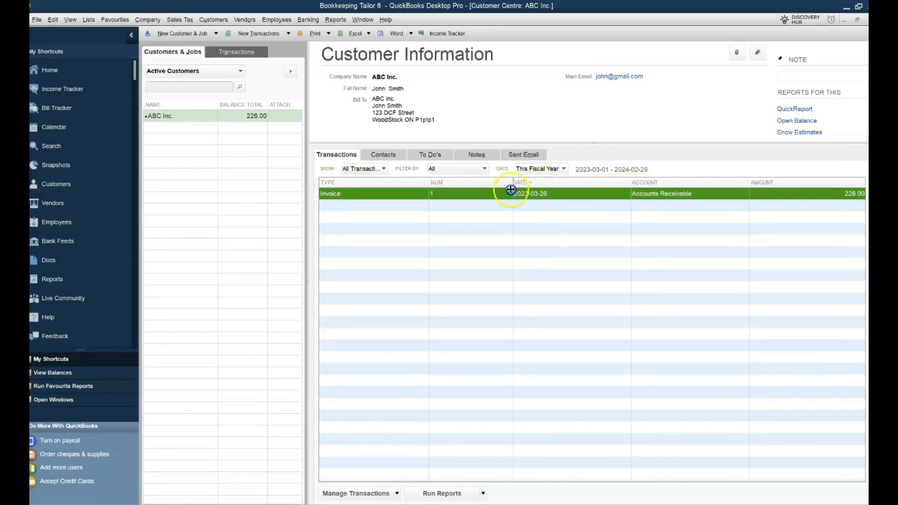
drag(621, 181, 587, 185)
drag(725, 184, 670, 193)
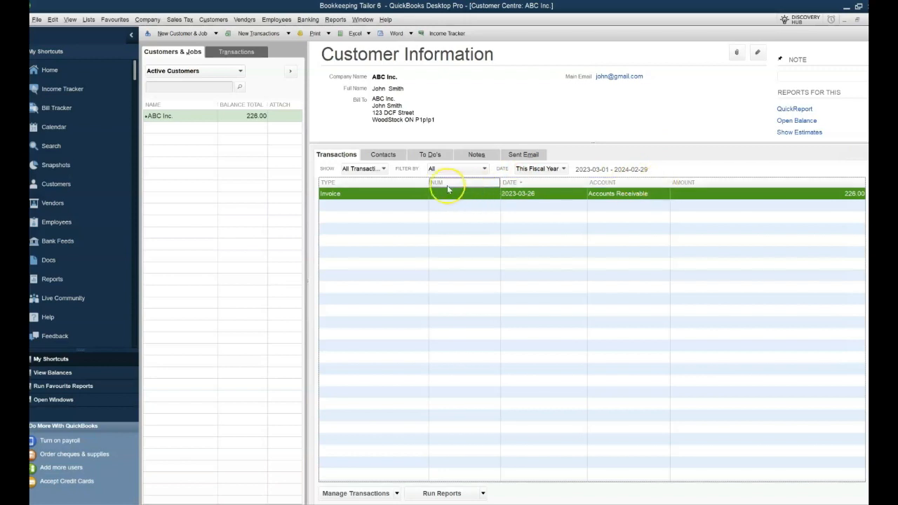
Step: Add the Open Balance column via Customize Columns and narrow AMOUNT to show it
right_click(388, 186)
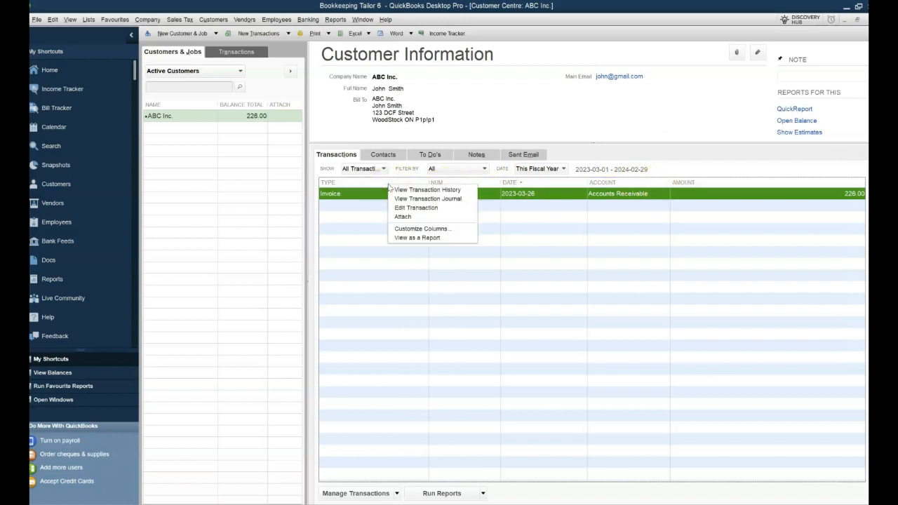
click(439, 230)
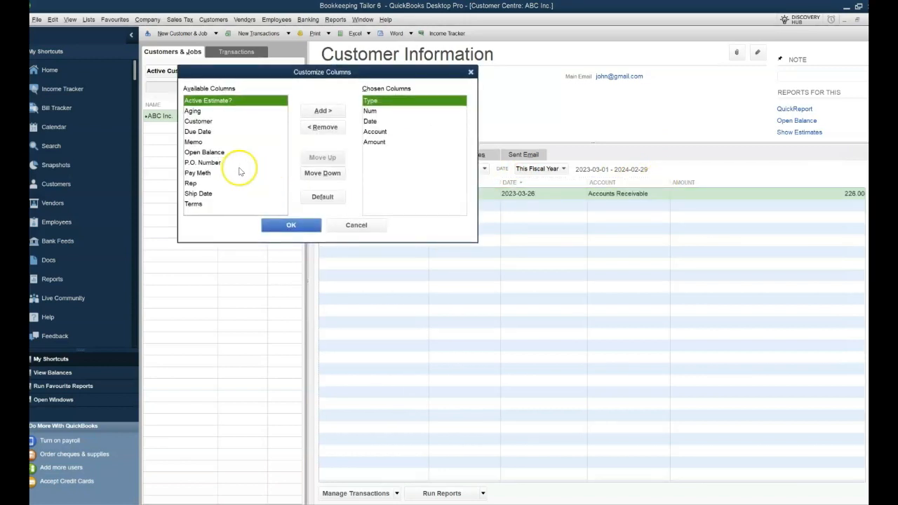
click(208, 152)
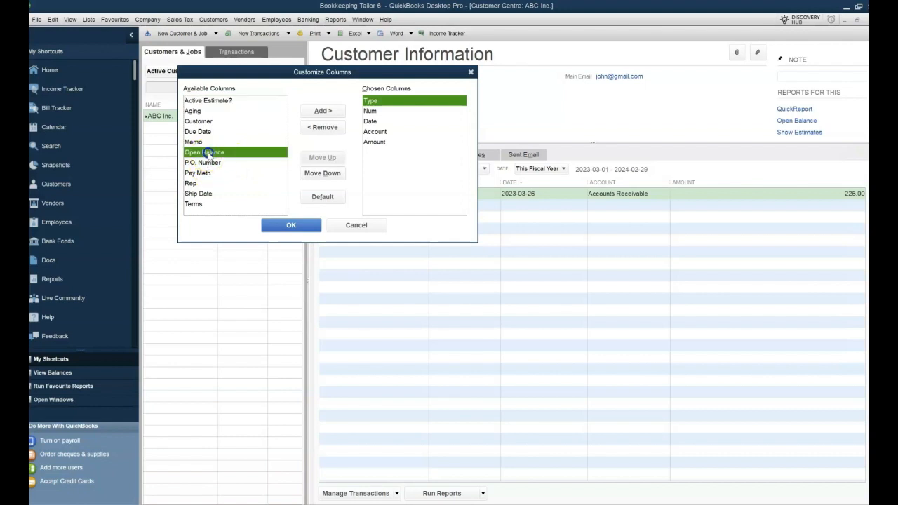
click(313, 111)
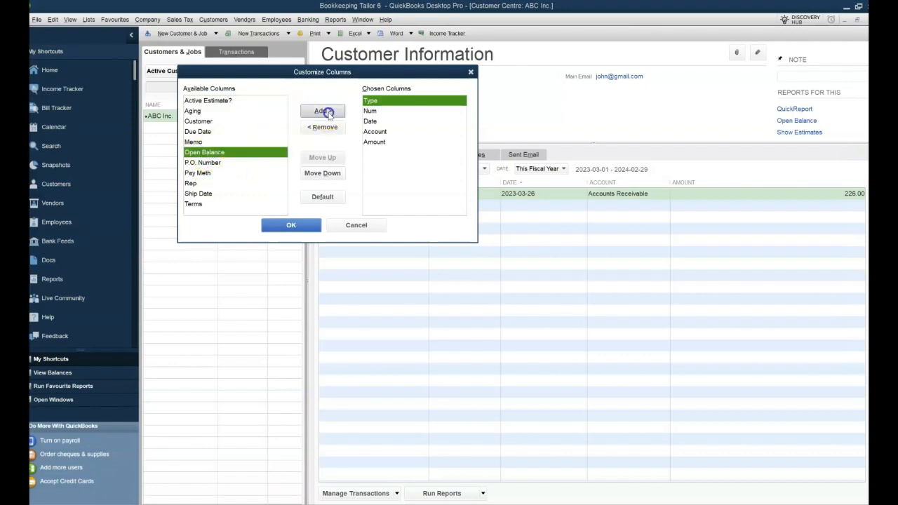
click(300, 226)
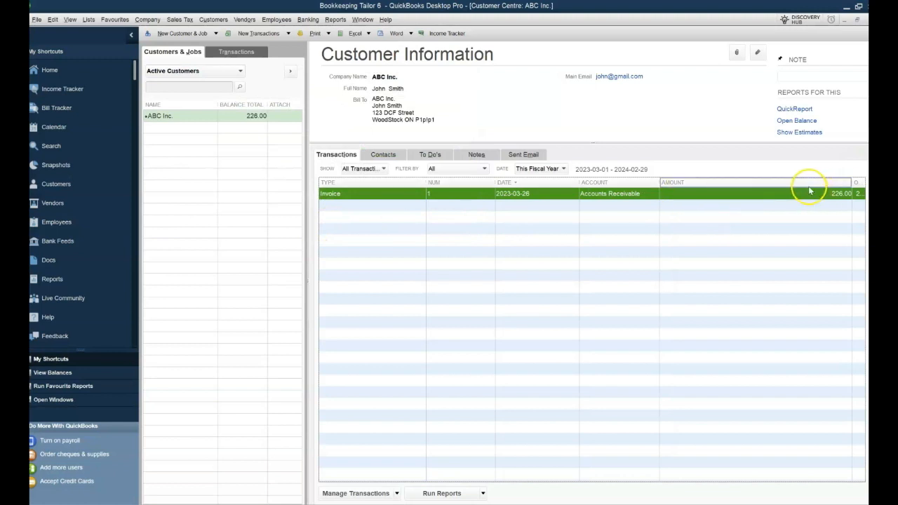
click(780, 185)
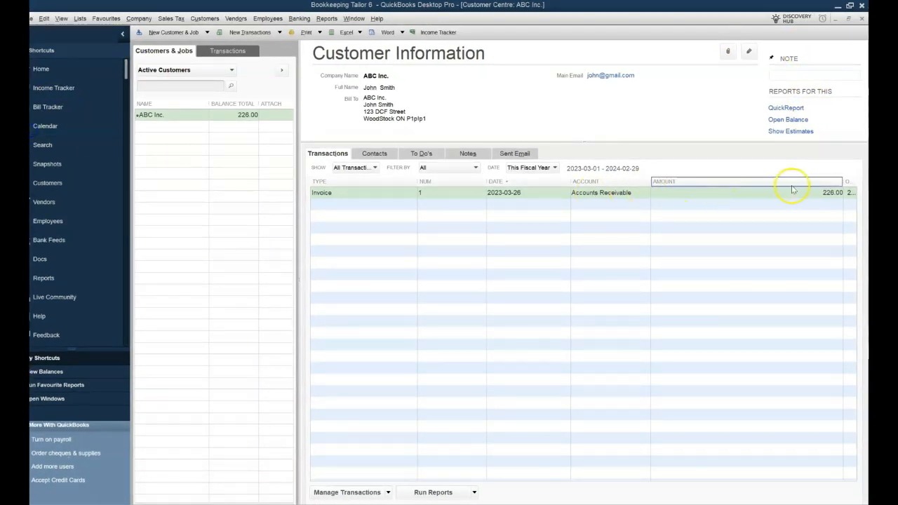
drag(842, 180, 756, 180)
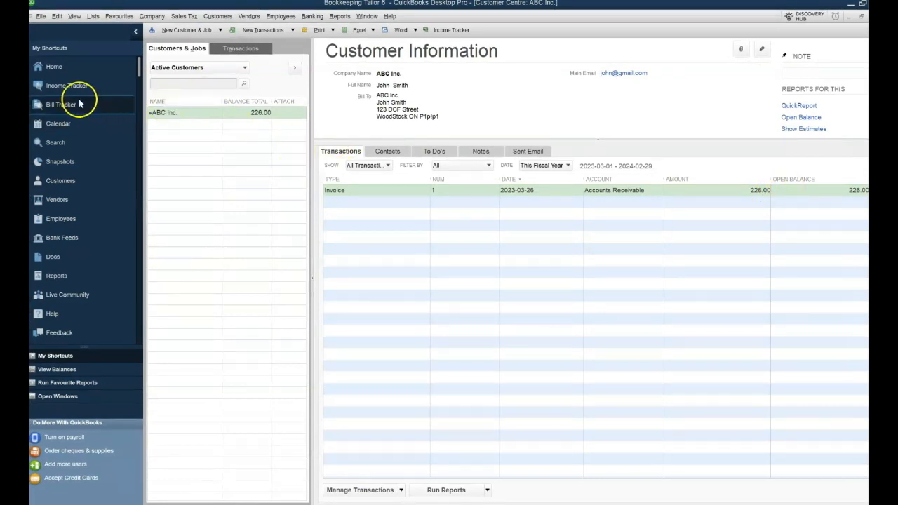
Step: From the Home page, start a payment received from ABC Inc. for 226.00
click(60, 69)
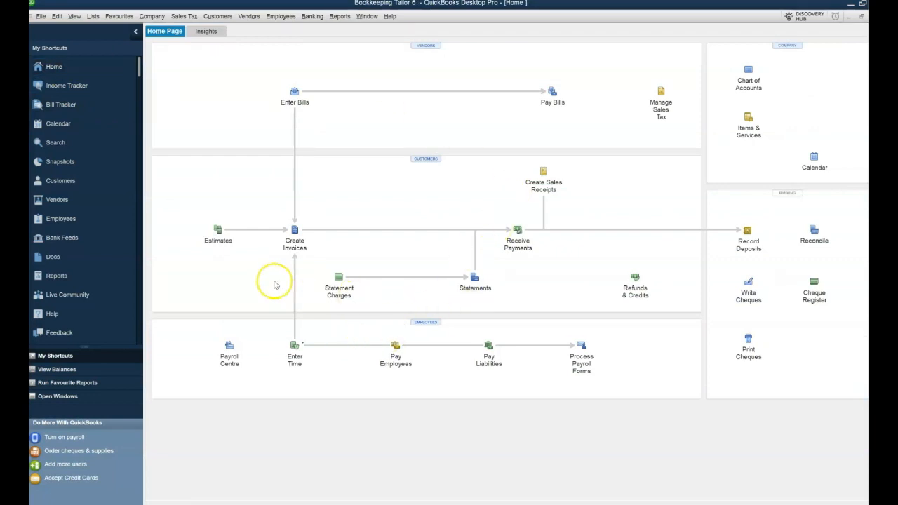
click(519, 238)
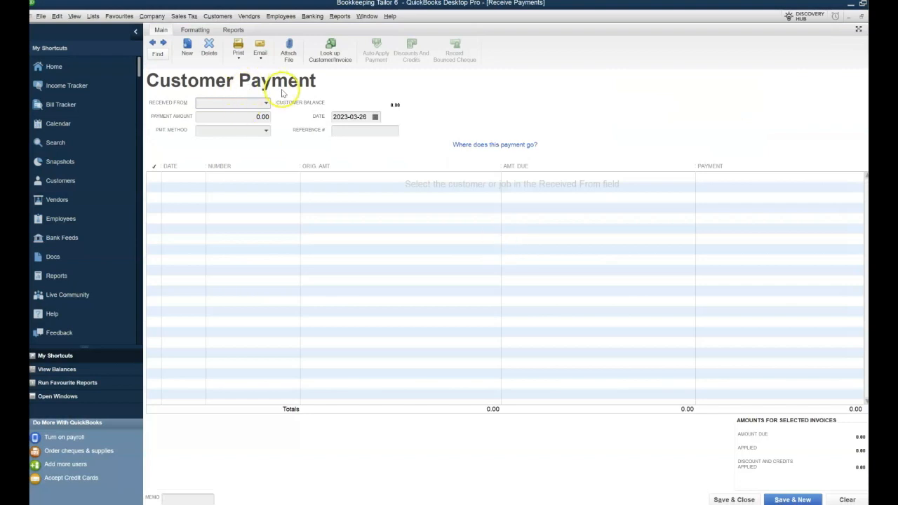
click(267, 103)
click(214, 135)
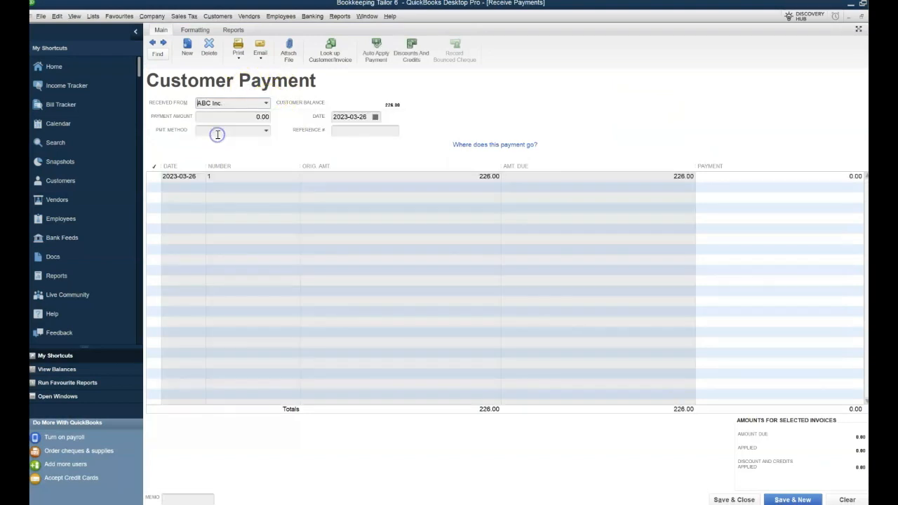
click(275, 116)
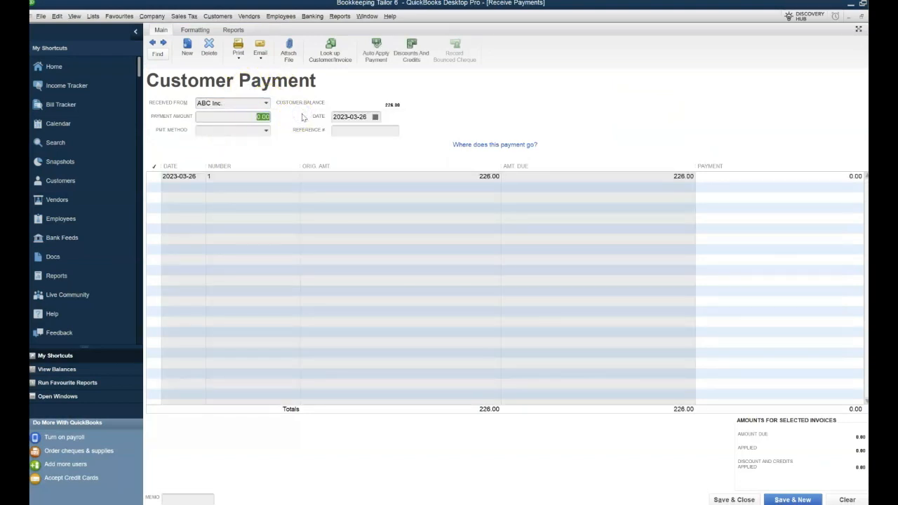
key(Tab)
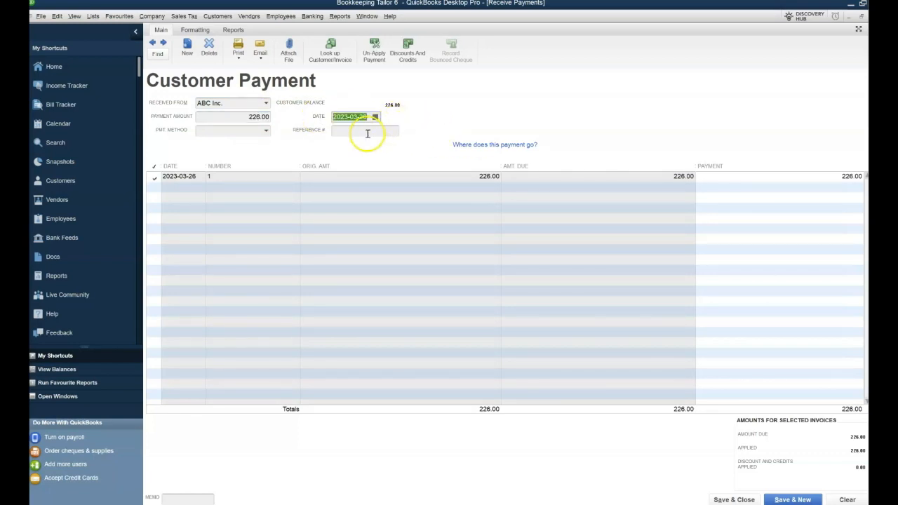
Step: Set the payment method to Cheque with its cheque number and save the payment
click(267, 132)
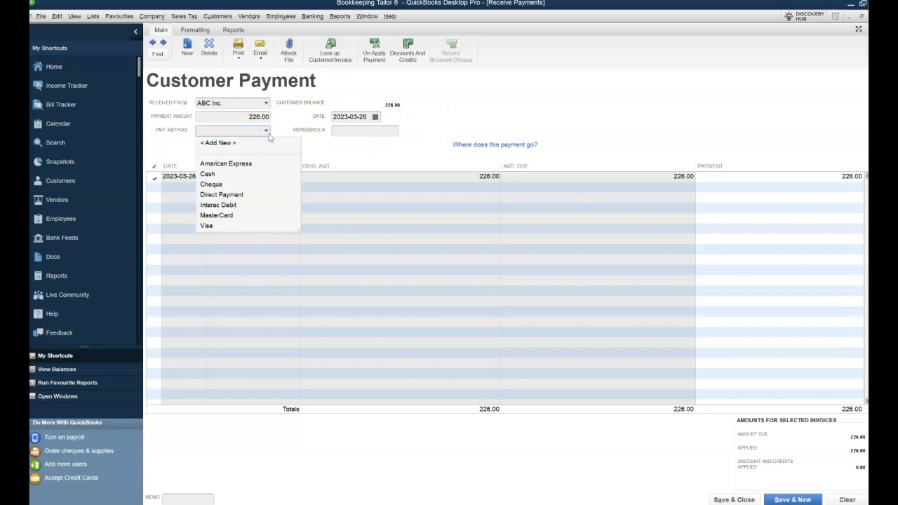
click(214, 184)
click(346, 136)
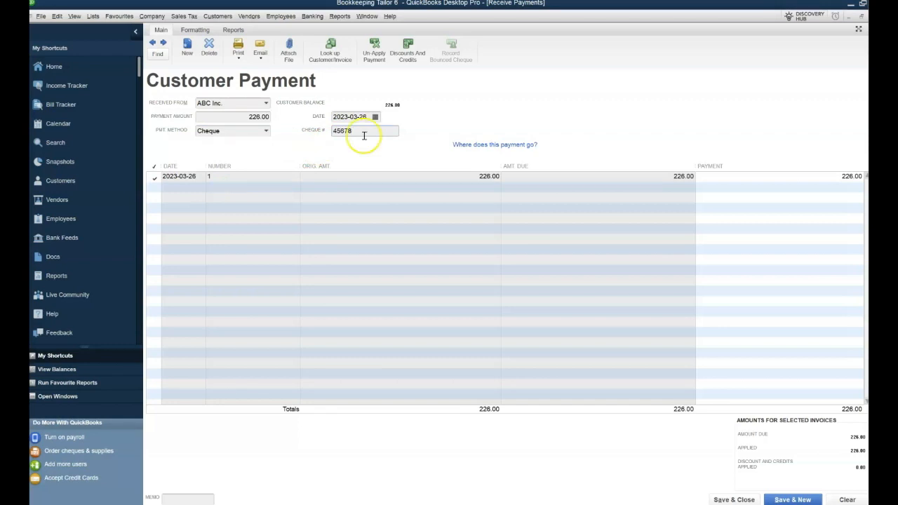
click(734, 500)
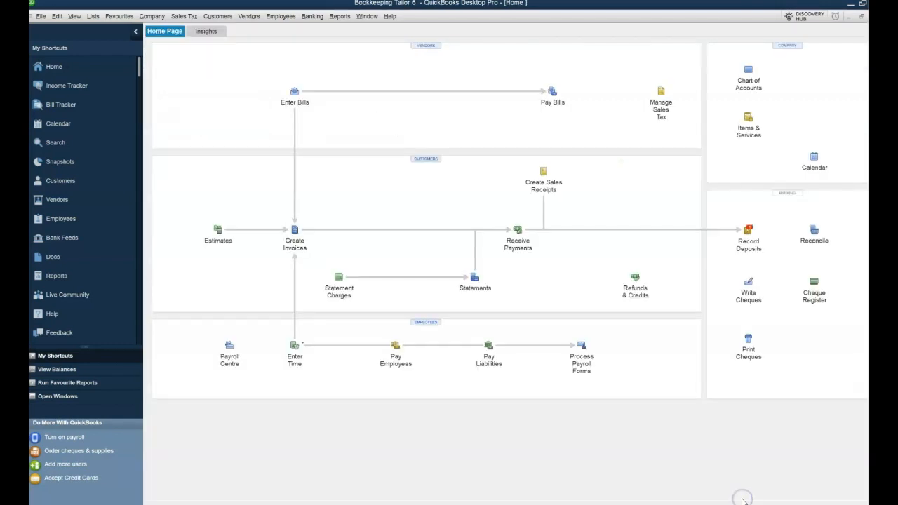
click(52, 181)
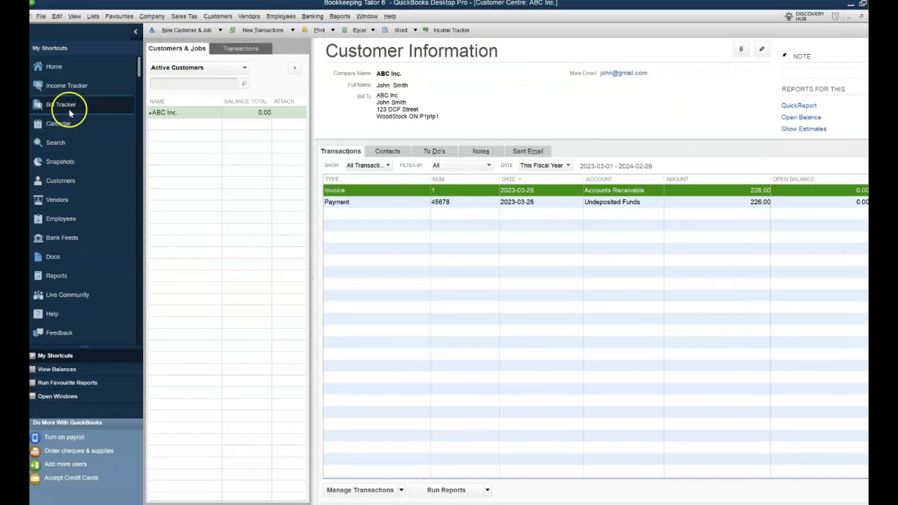
click(50, 67)
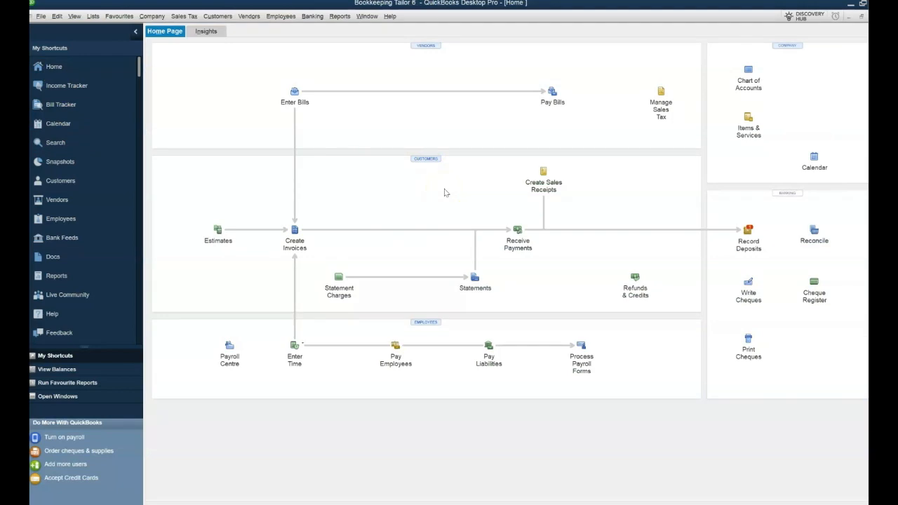
click(343, 17)
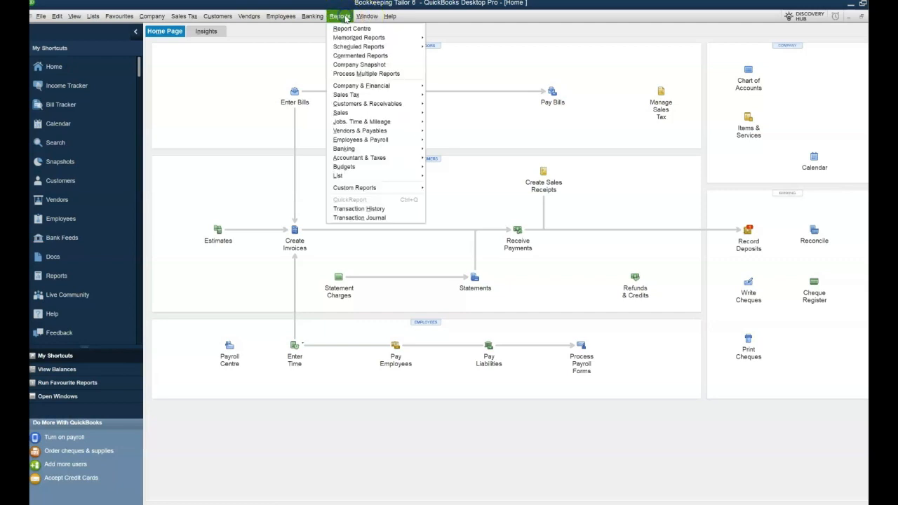
mouse_move(371, 85)
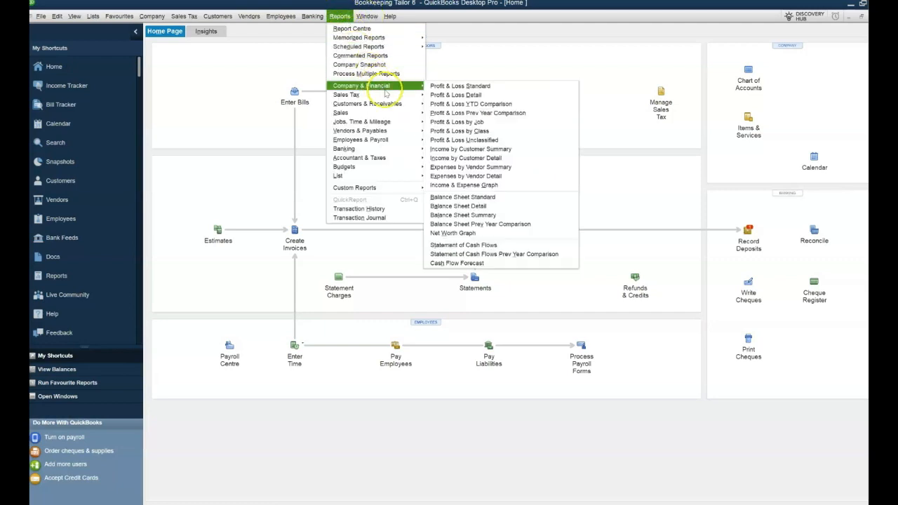
click(500, 85)
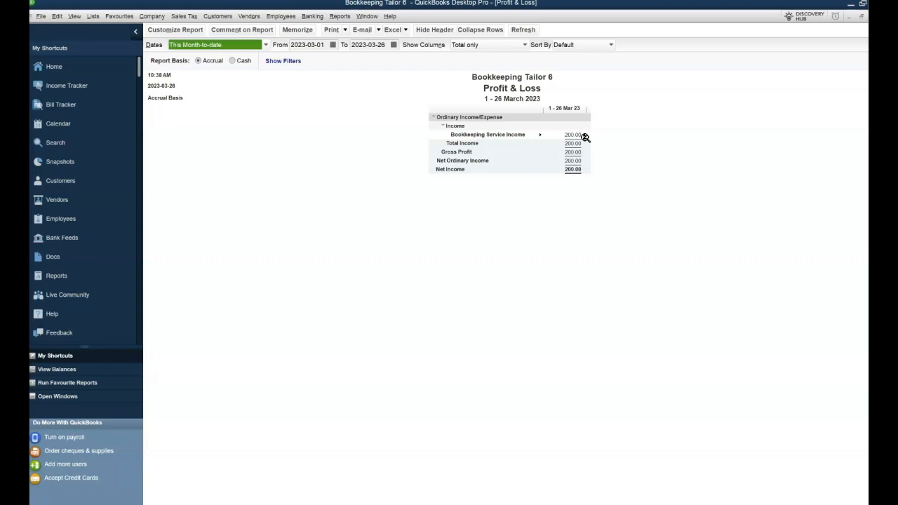
click(68, 67)
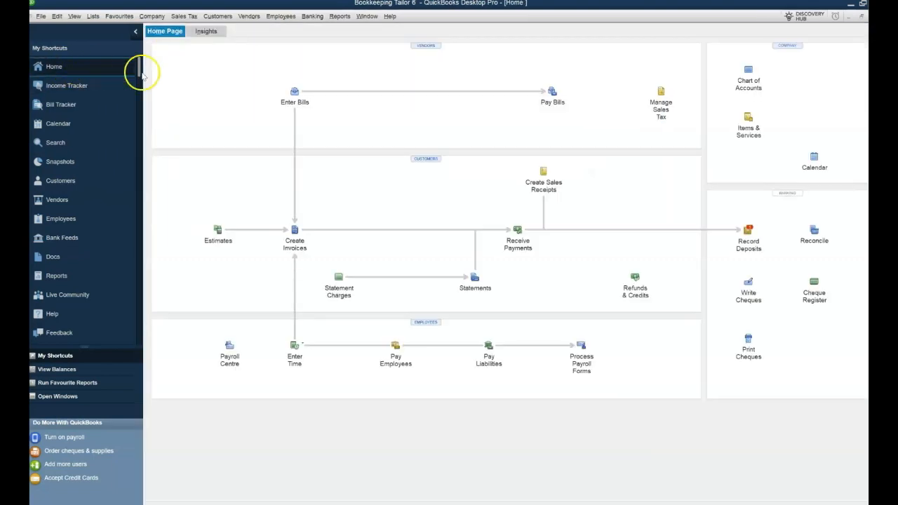